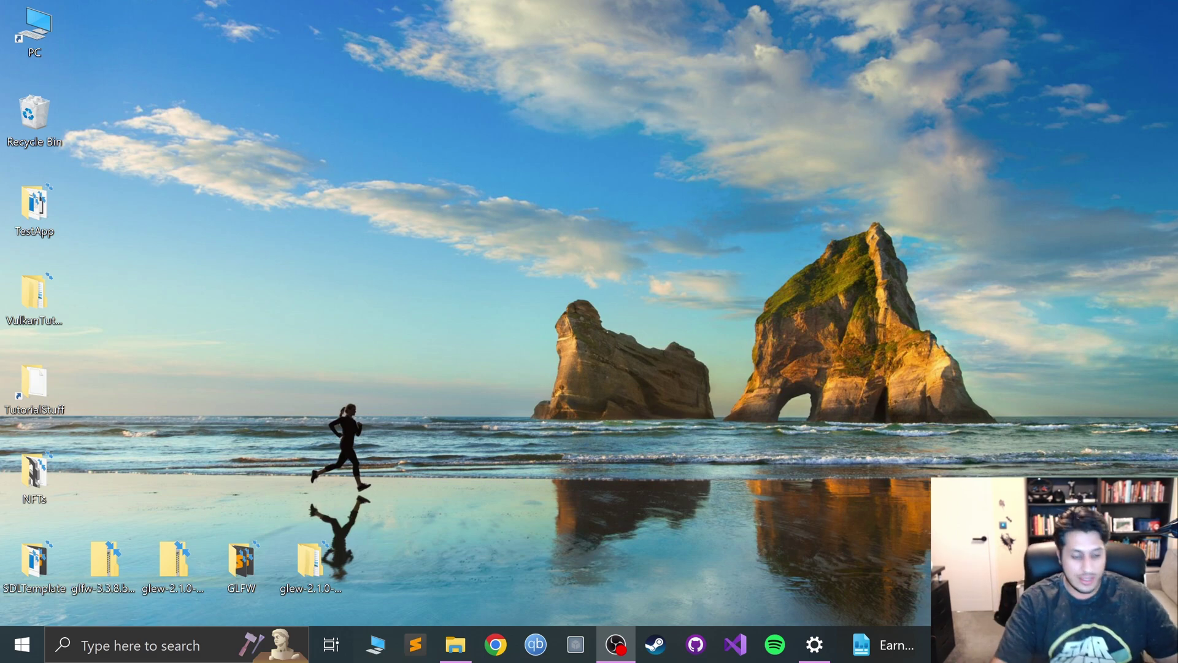
# - Open a new Chrome window, search Google Images for "xbox one dongle" and look through the pictures
pyautogui.rightClick(492, 641)
pyautogui.click(440, 506)
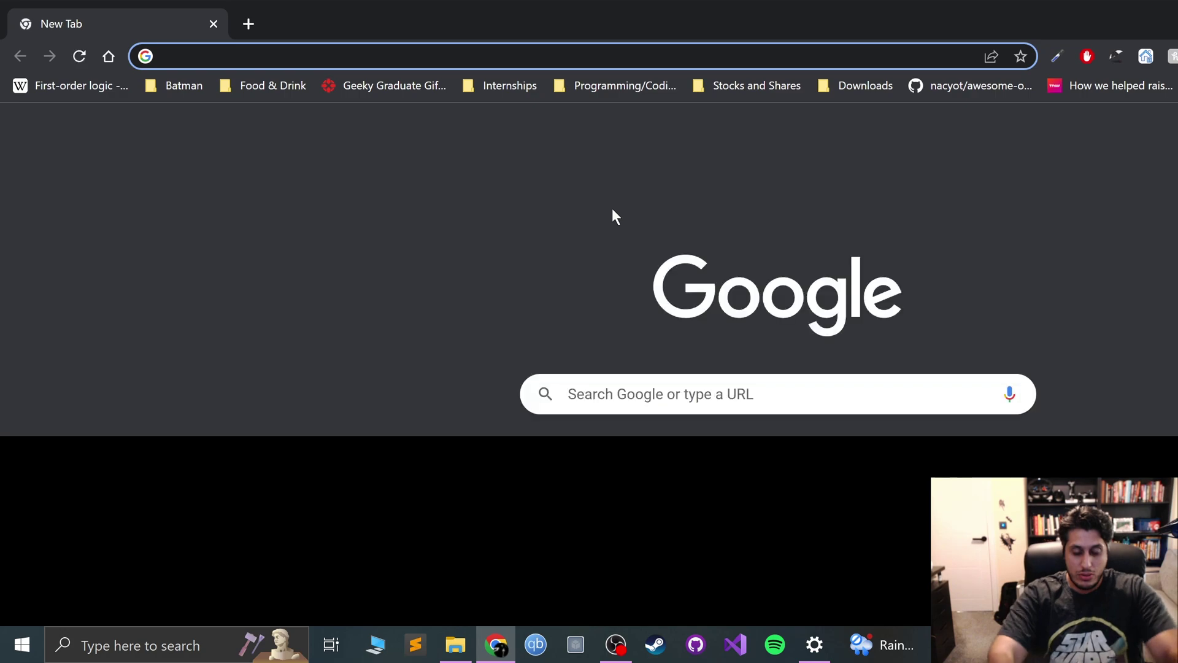
pyautogui.write('xbox one ')
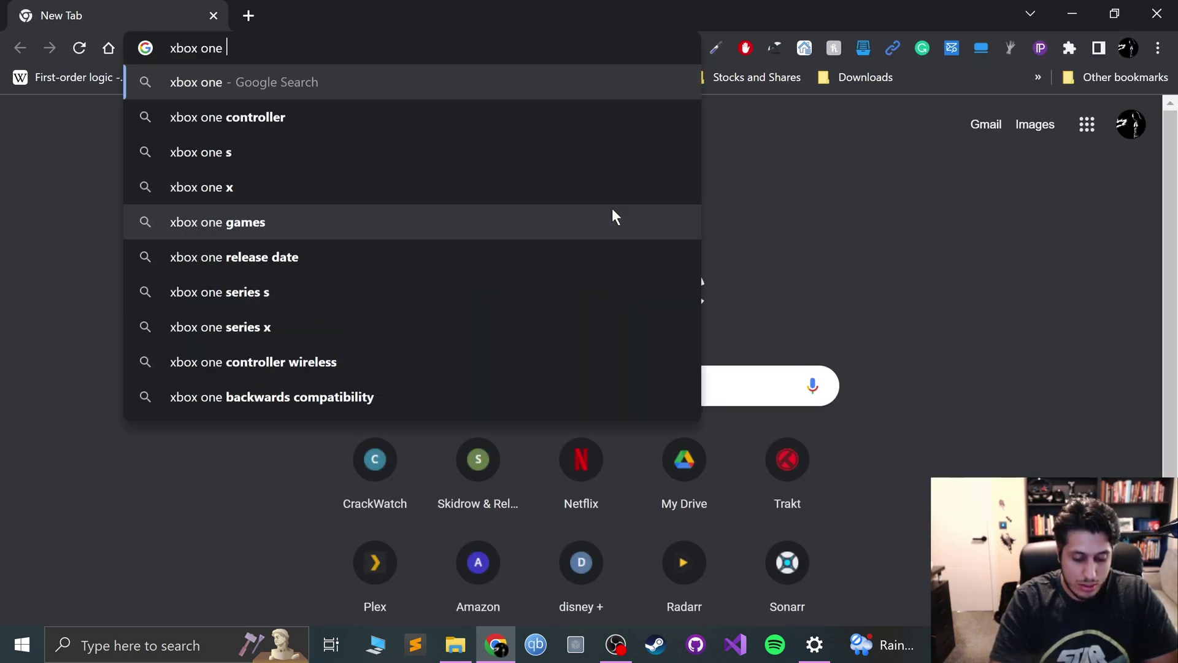
pyautogui.write('dongle')
pyautogui.press('Return')
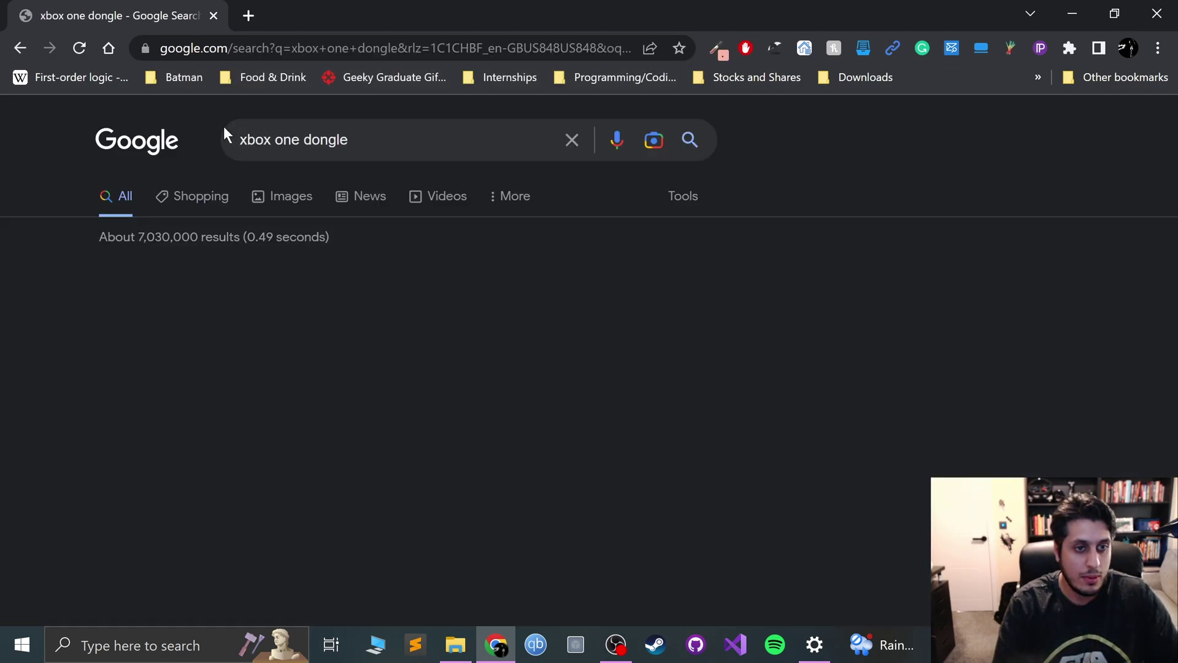
pyautogui.click(283, 203)
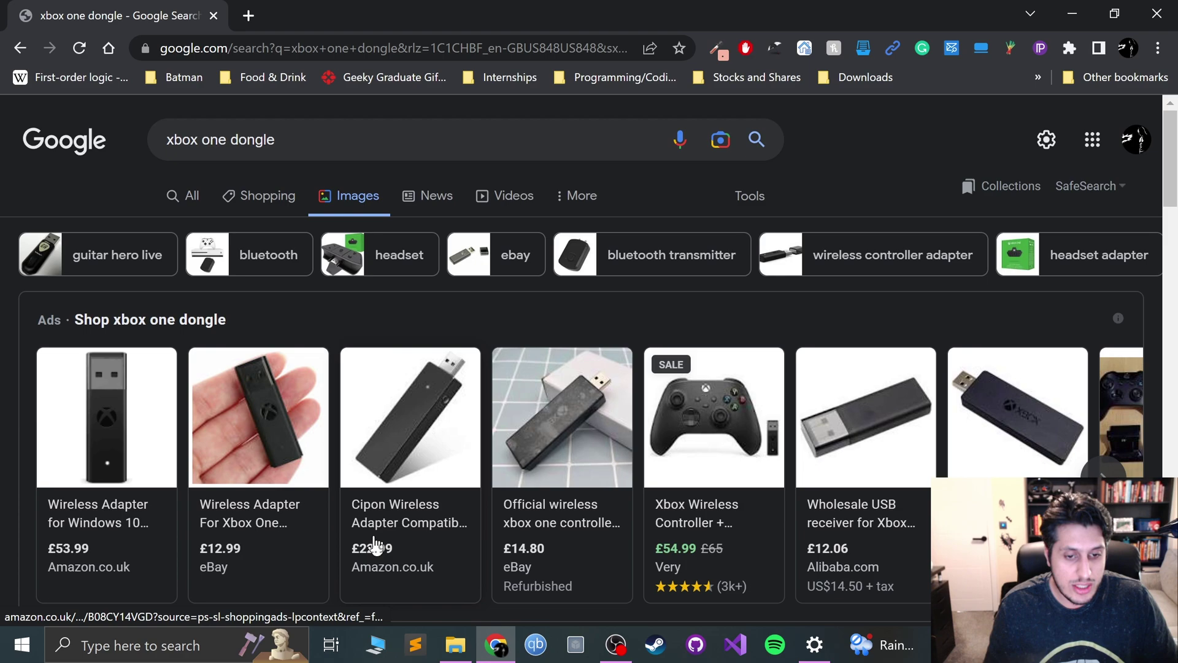
pyautogui.scroll(-5, 372, 399)
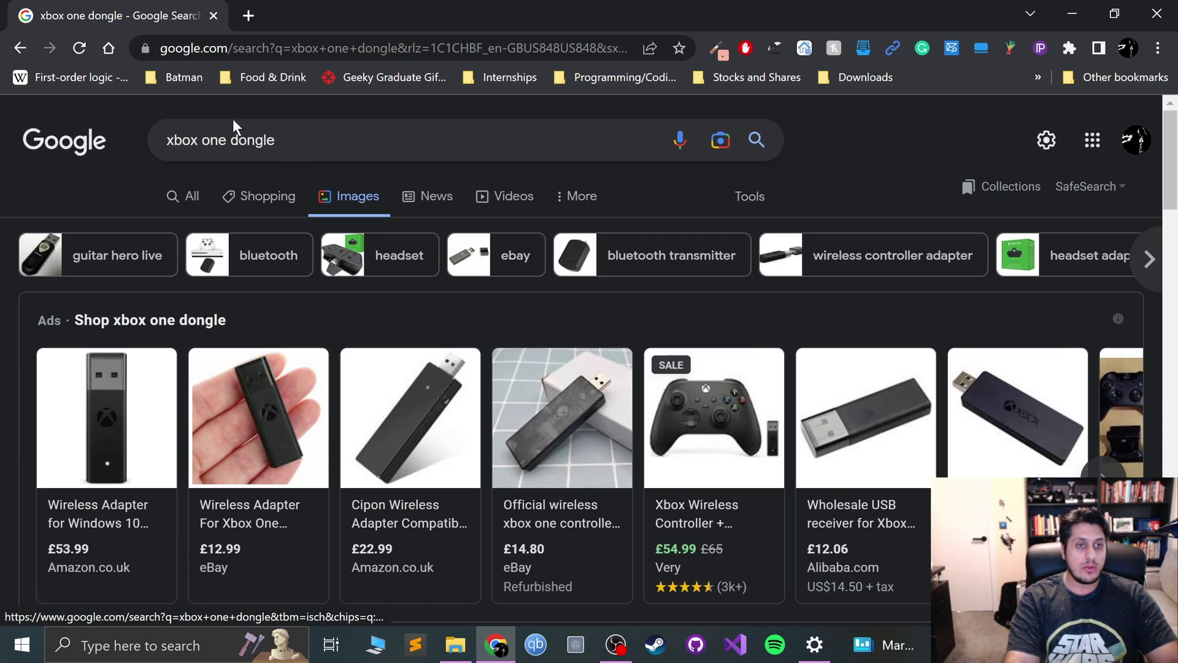
# - Search Google Images for "xbox 360 plug and play kit" and look through the pictures
pyautogui.moveTo(203, 135); pyautogui.dragTo(453, 116)
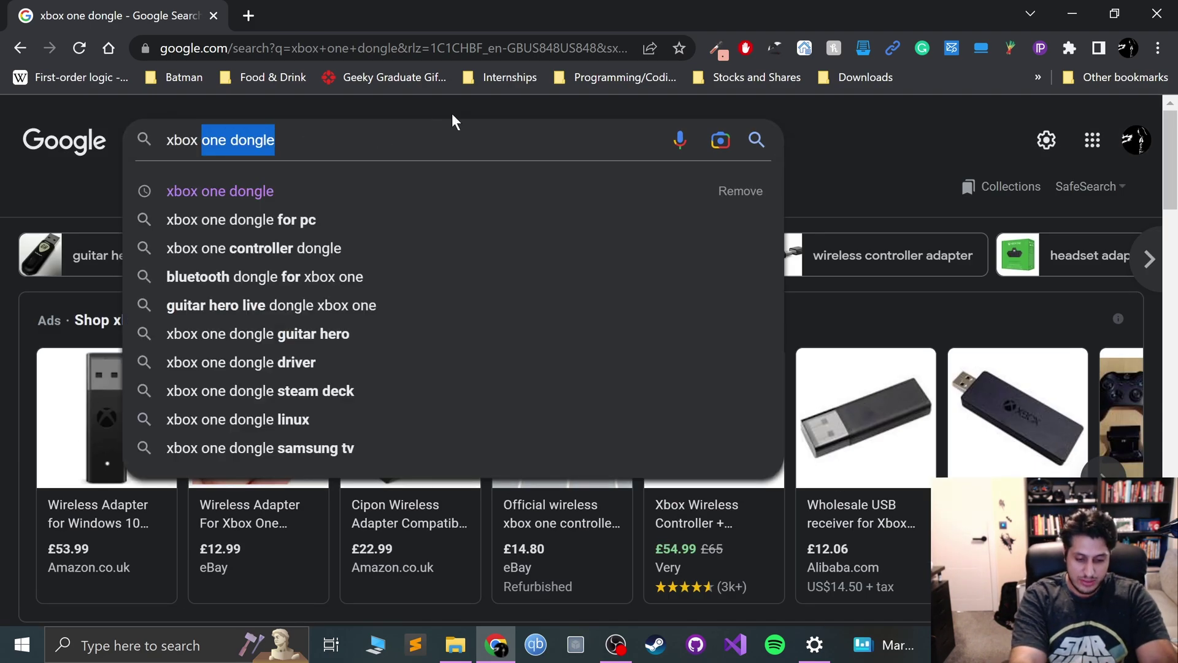
pyautogui.write('4')
pyautogui.press('BackSpace')
pyautogui.write('35')
pyautogui.press('BackSpace')
pyautogui.write('6')
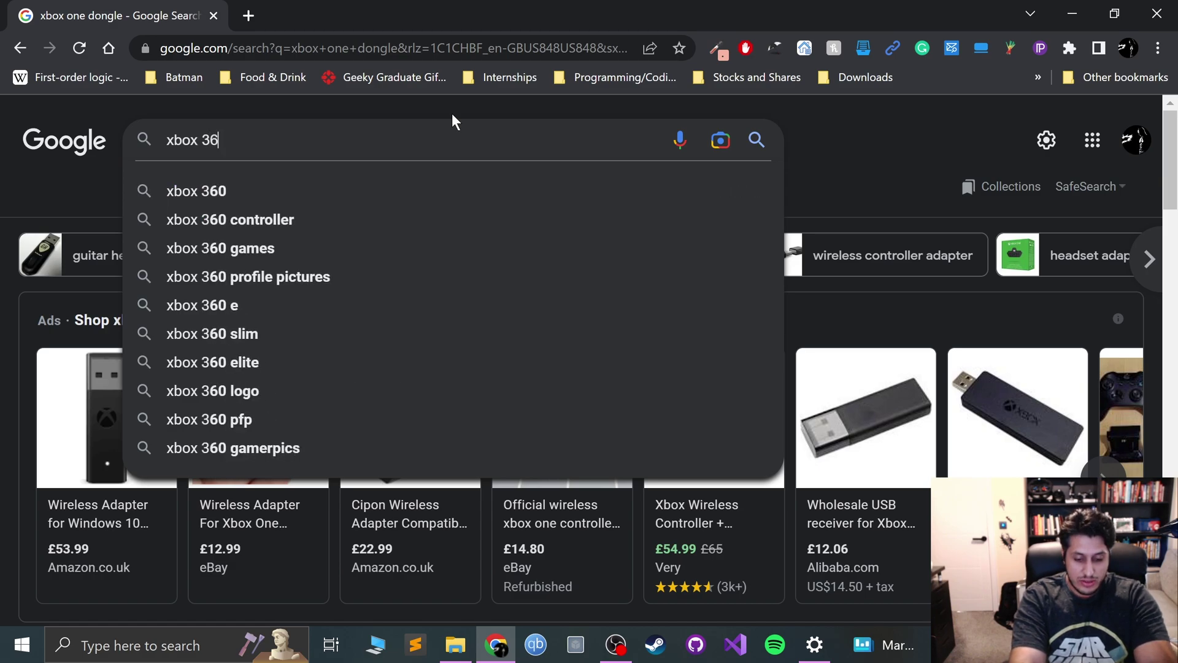
pyautogui.write('0 plug and l')
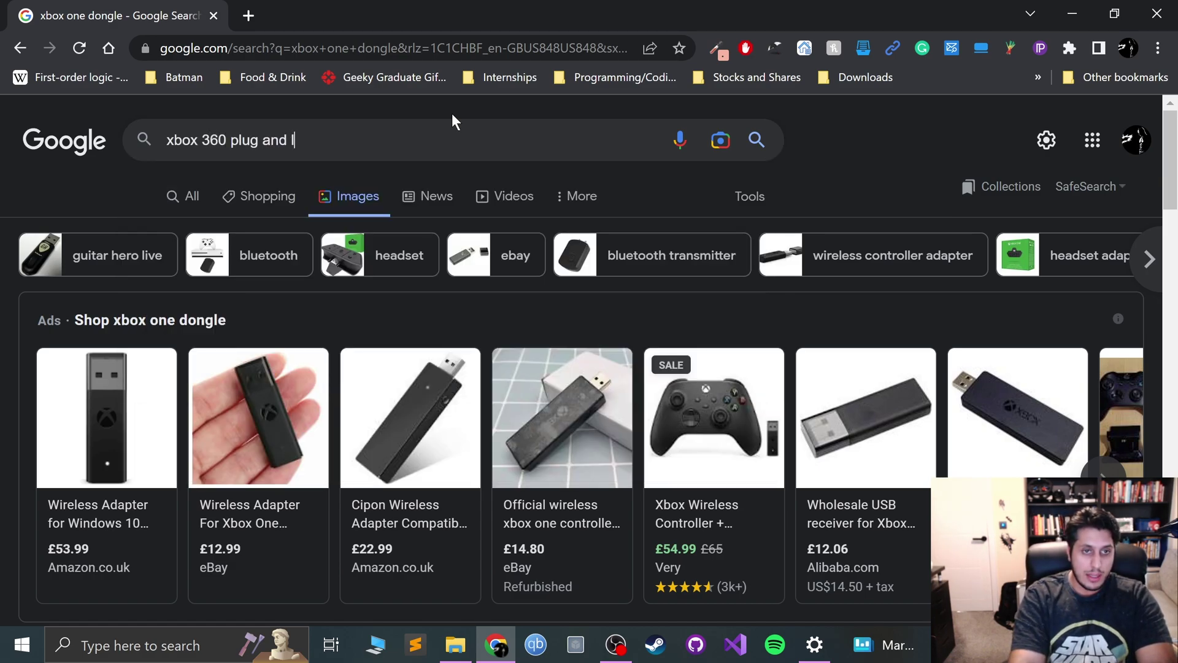
pyautogui.press('BackSpace')
pyautogui.press('Down')
pyautogui.press('Return')
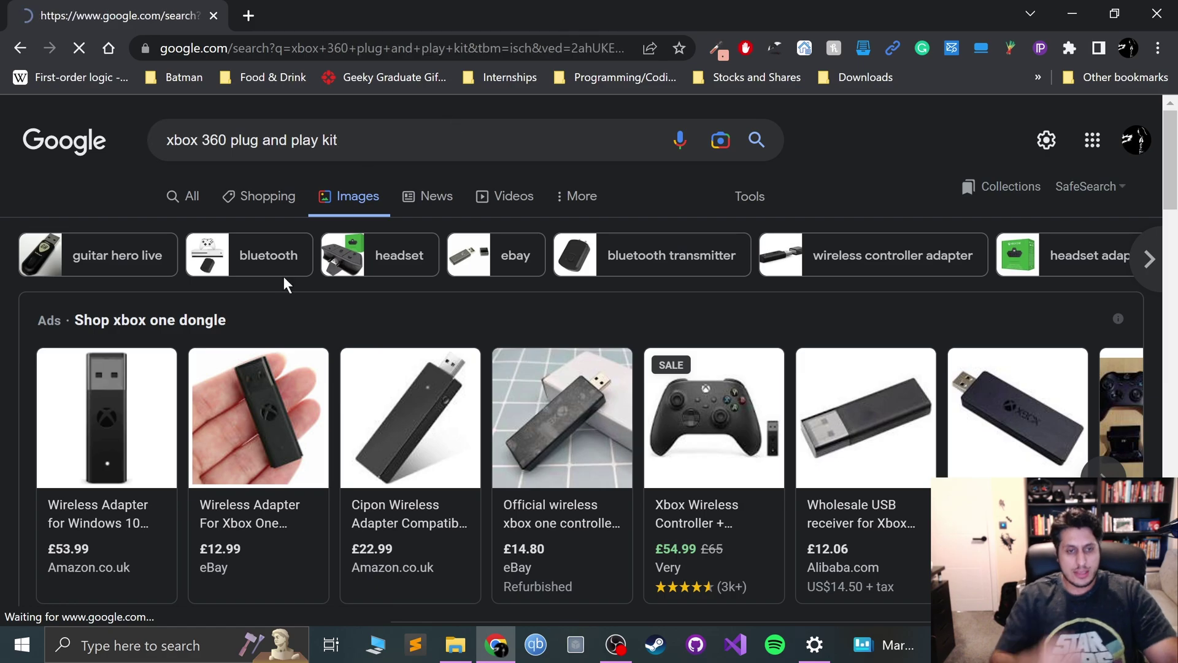
pyautogui.scroll(-3, 210, 346)
pyautogui.scroll(-3, 546, 460)
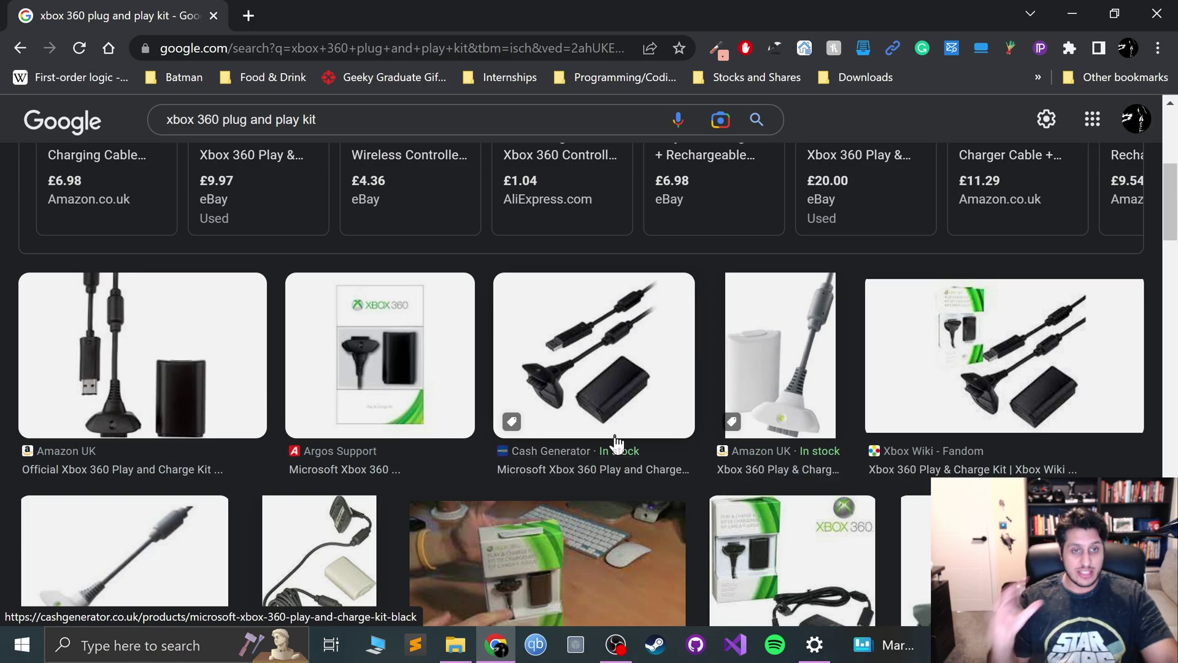
# - Search Google Images for "xbox 360 dongle" and examine the wireless receiver pictures
pyautogui.scroll(5, 564, 459)
pyautogui.moveTo(221, 120); pyautogui.dragTo(498, 121)
pyautogui.write('dongle')
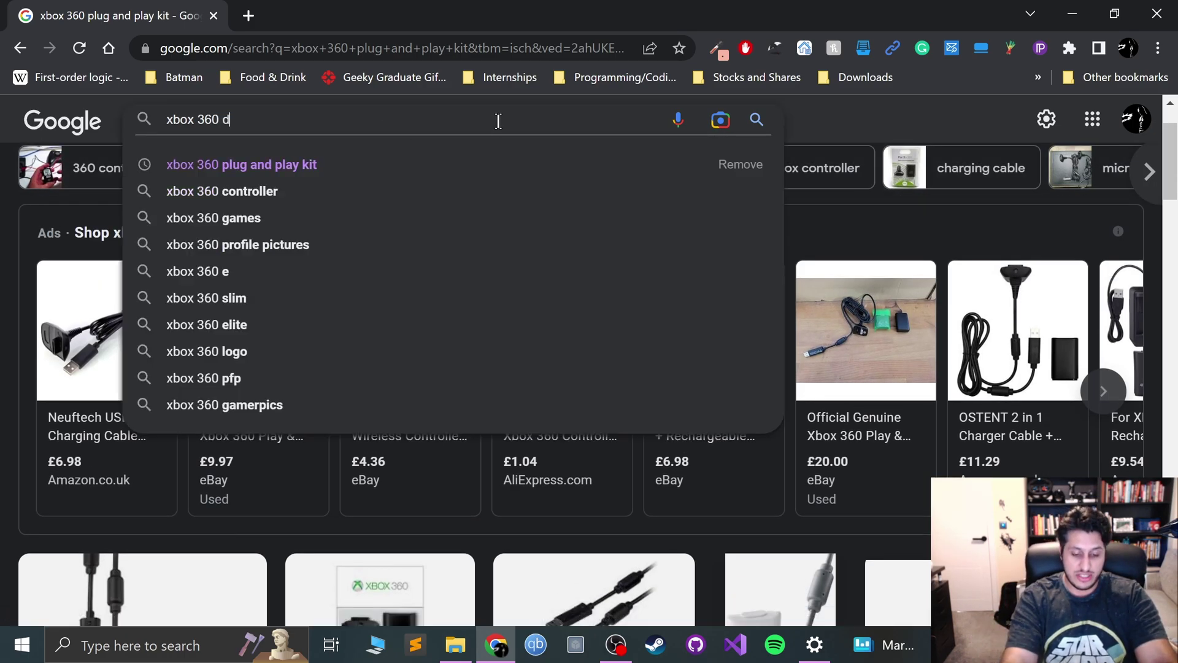
pyautogui.press('Return')
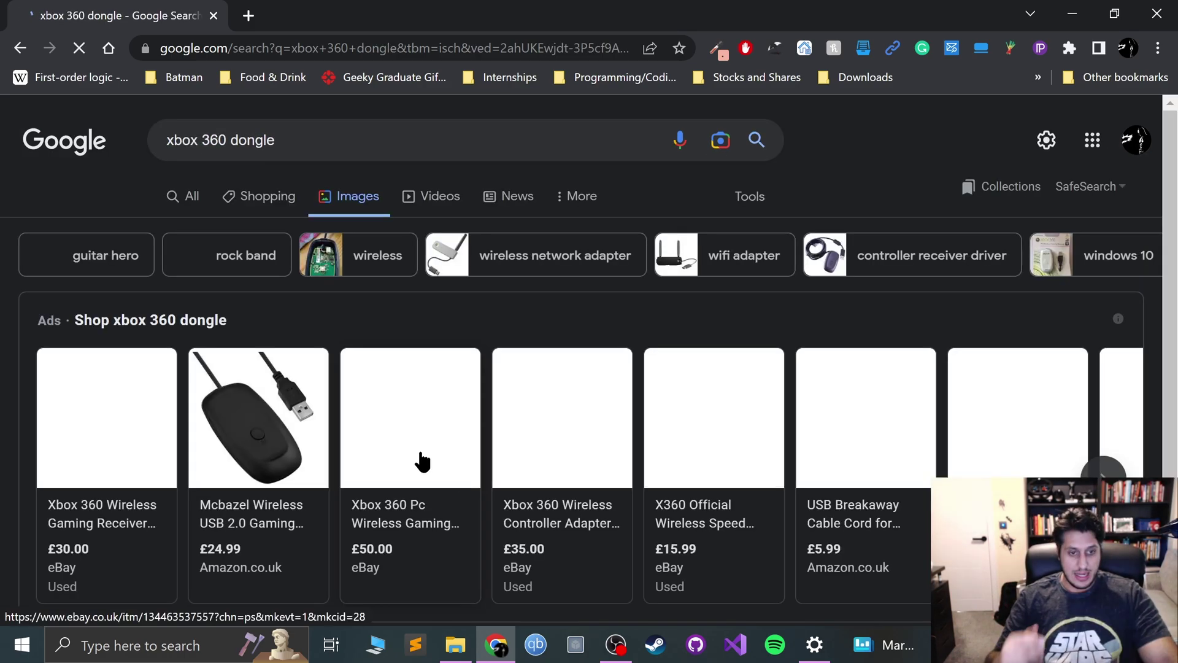
pyautogui.scroll(-5, 38, 368)
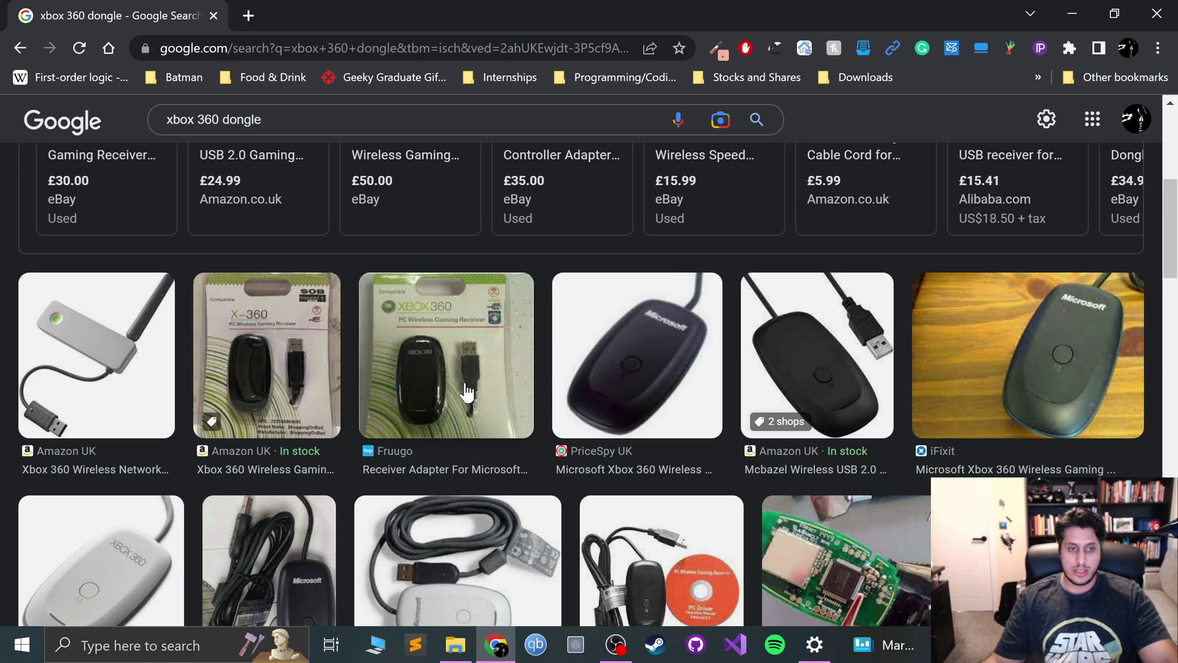
pyautogui.scroll(-2, 466, 391)
pyautogui.scroll(7, 478, 411)
pyautogui.scroll(-1, 491, 437)
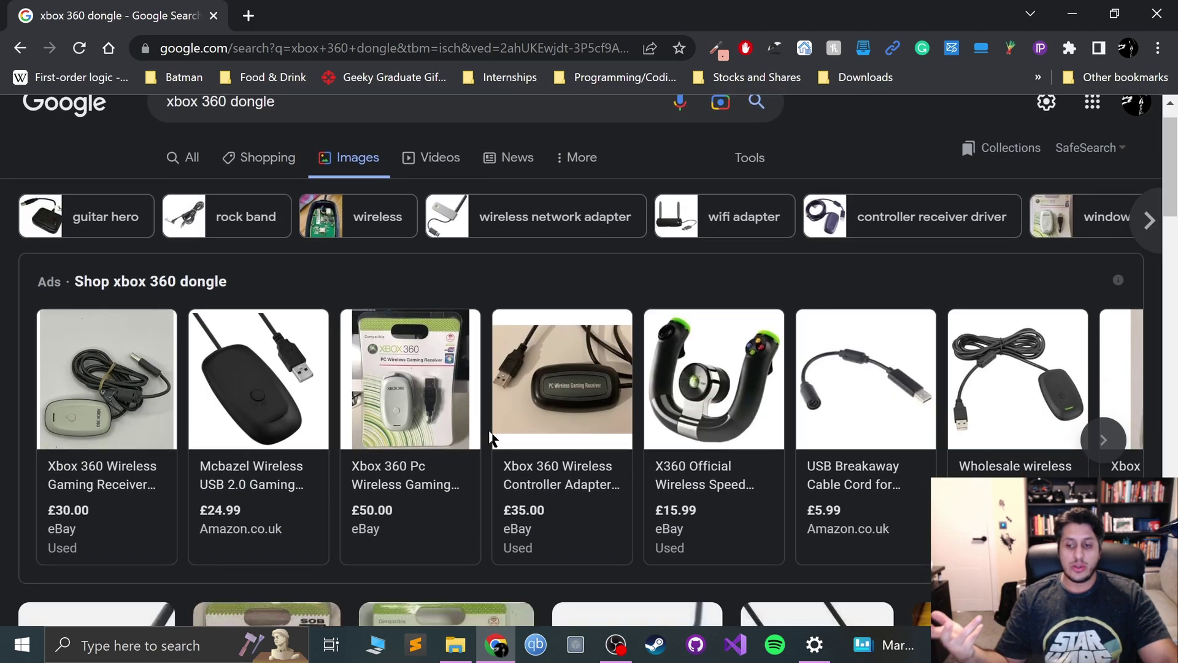
pyautogui.scroll(-4, 491, 437)
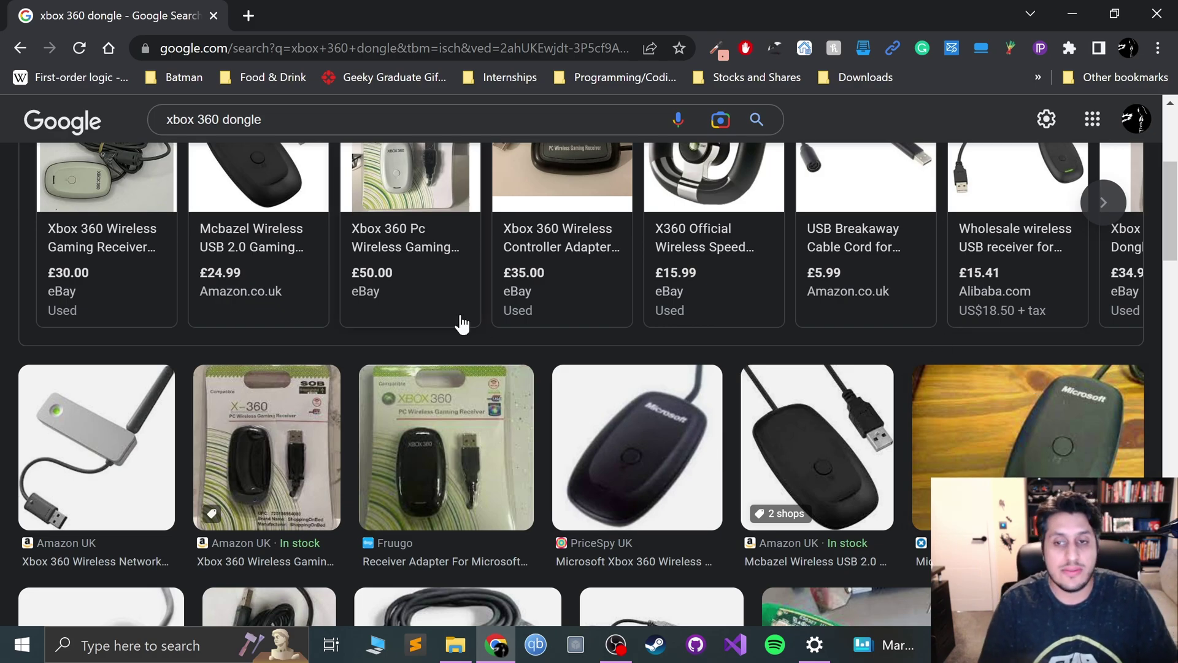
# - Return to the desktop and open the Windows Bluetooth and other devices settings
pyautogui.press('super+d')
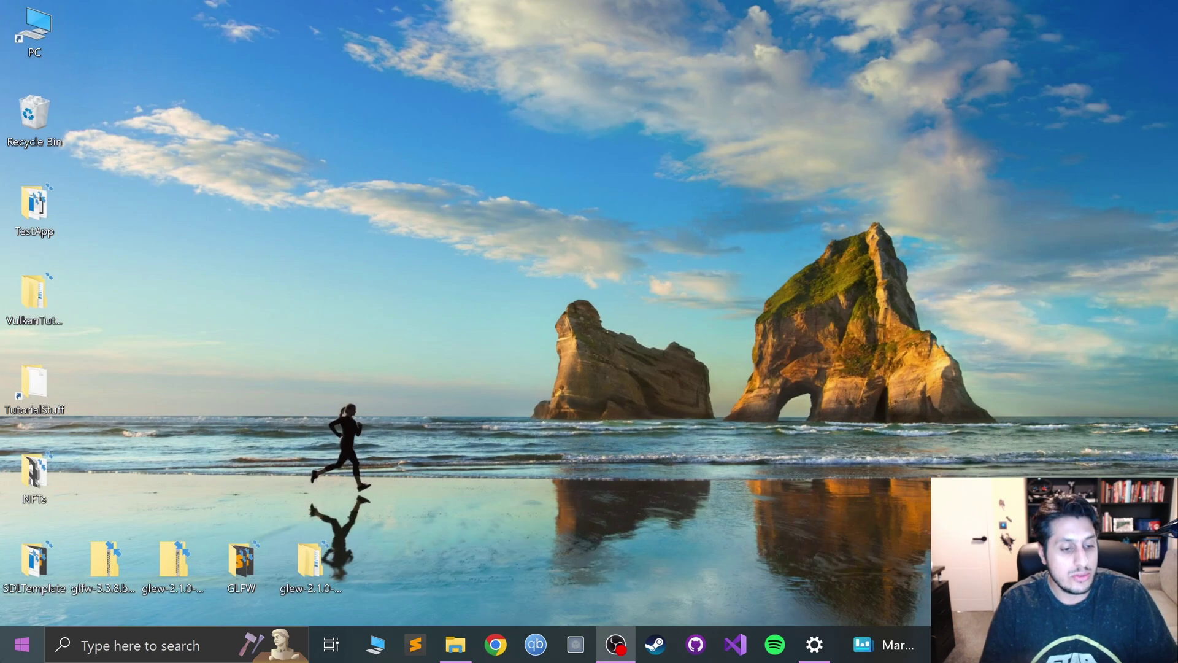
pyautogui.press('super')
pyautogui.write('blue')
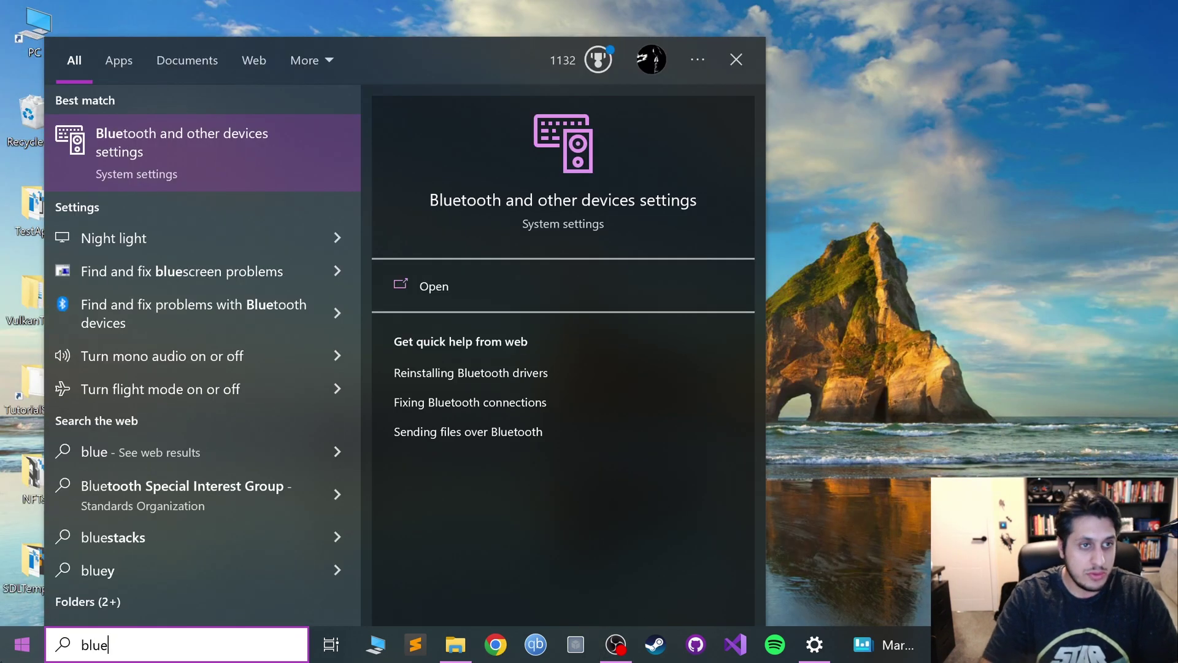
pyautogui.press('Return')
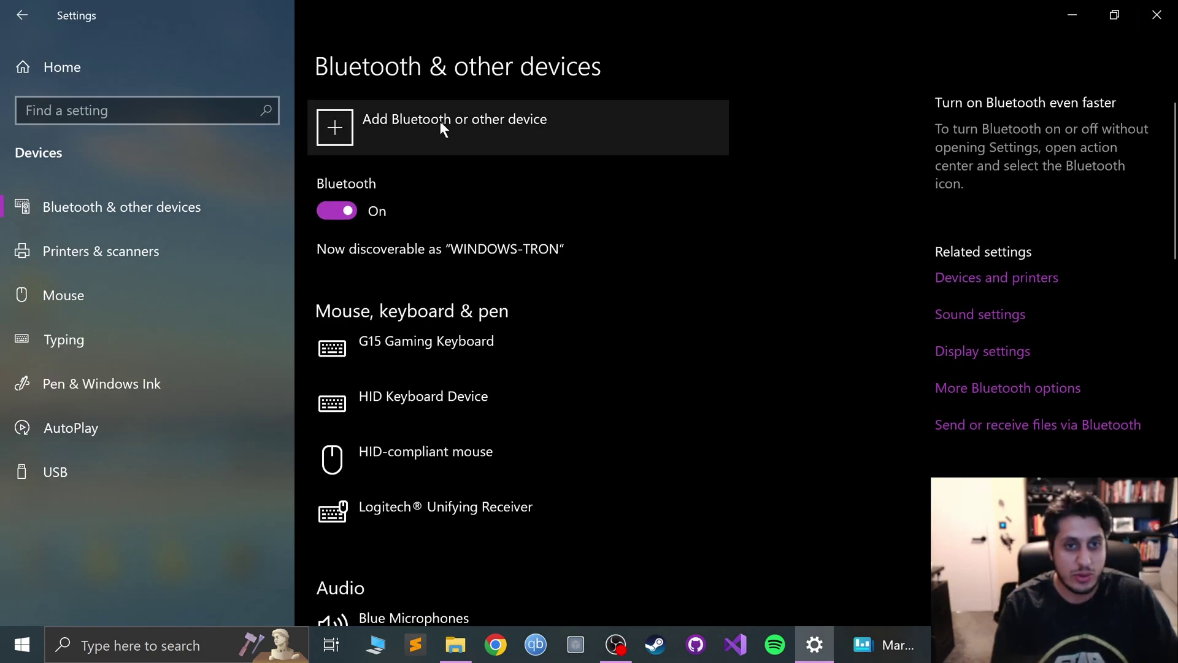
# - Pair the Xbox Wireless Controller as a new Bluetooth device and close the Windows settings
pyautogui.click(439, 120)
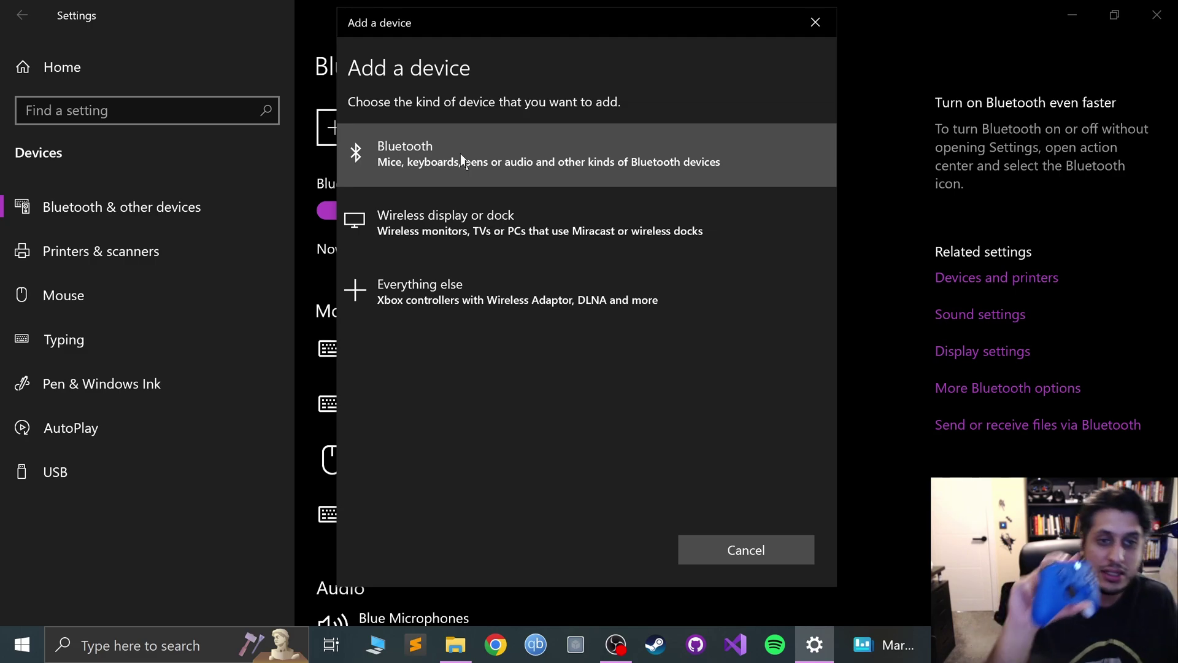
pyautogui.click(461, 161)
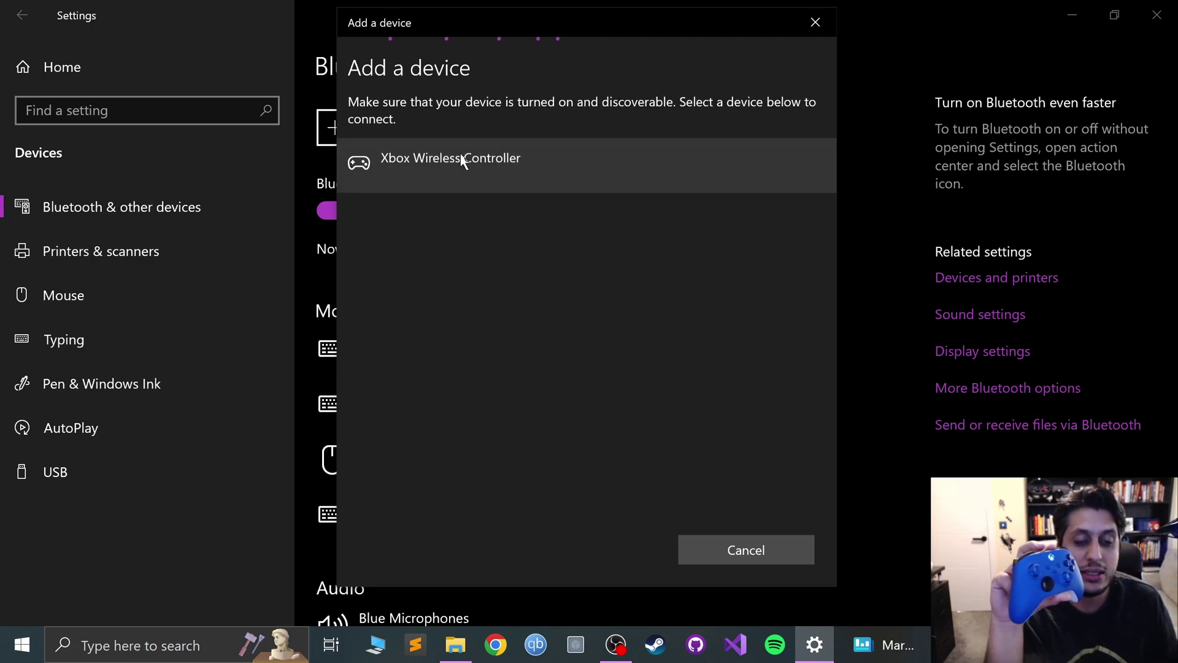
pyautogui.click(452, 175)
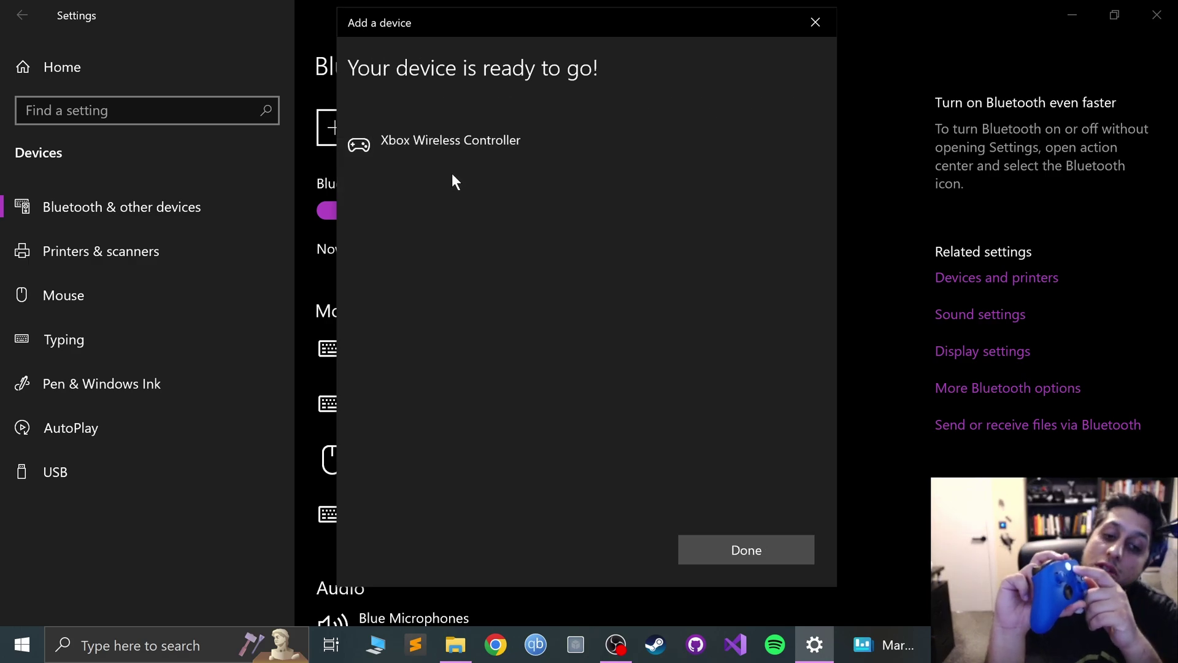
pyautogui.click(746, 550)
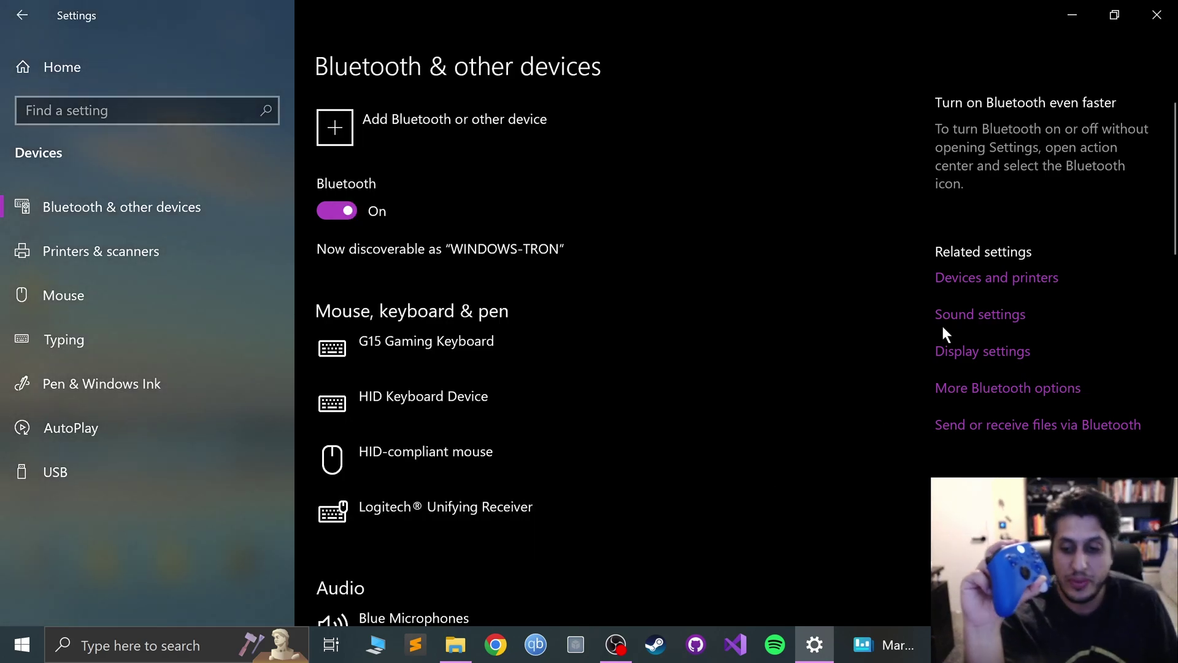
pyautogui.click(1157, 15)
# - Launch pcsx2-qt.exe from the pcsx2-v1.7.4013-windows-64bit-Qt folder and open the PCSX2 controller settings
pyautogui.click(463, 643)
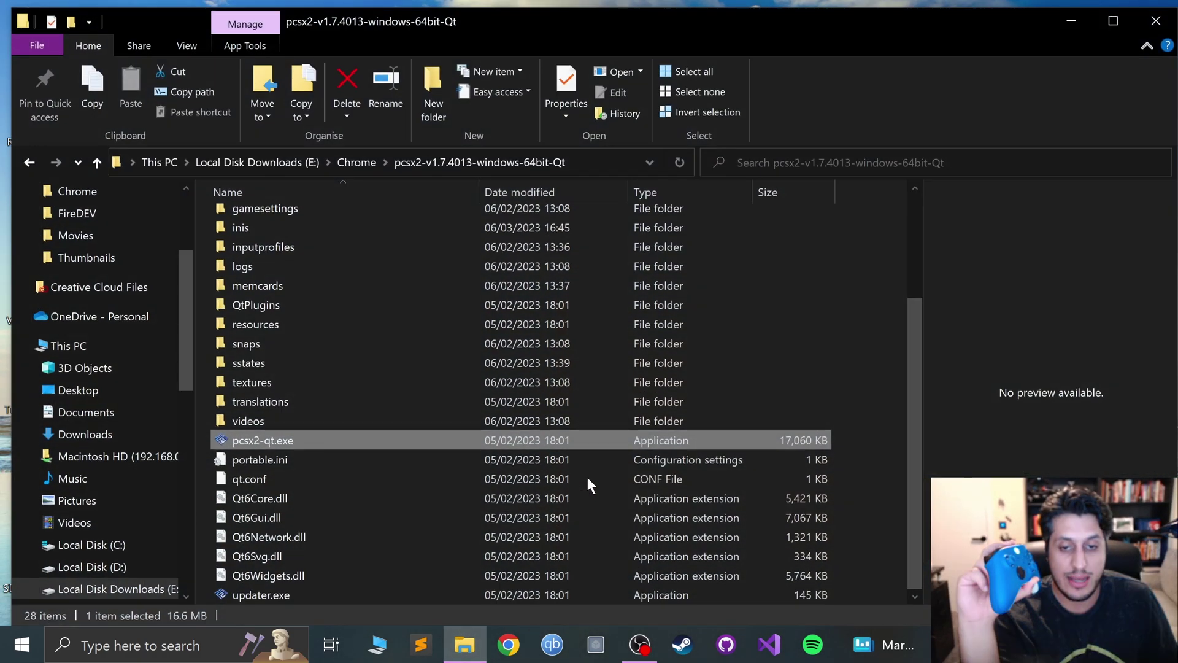
pyautogui.doubleClick(260, 438)
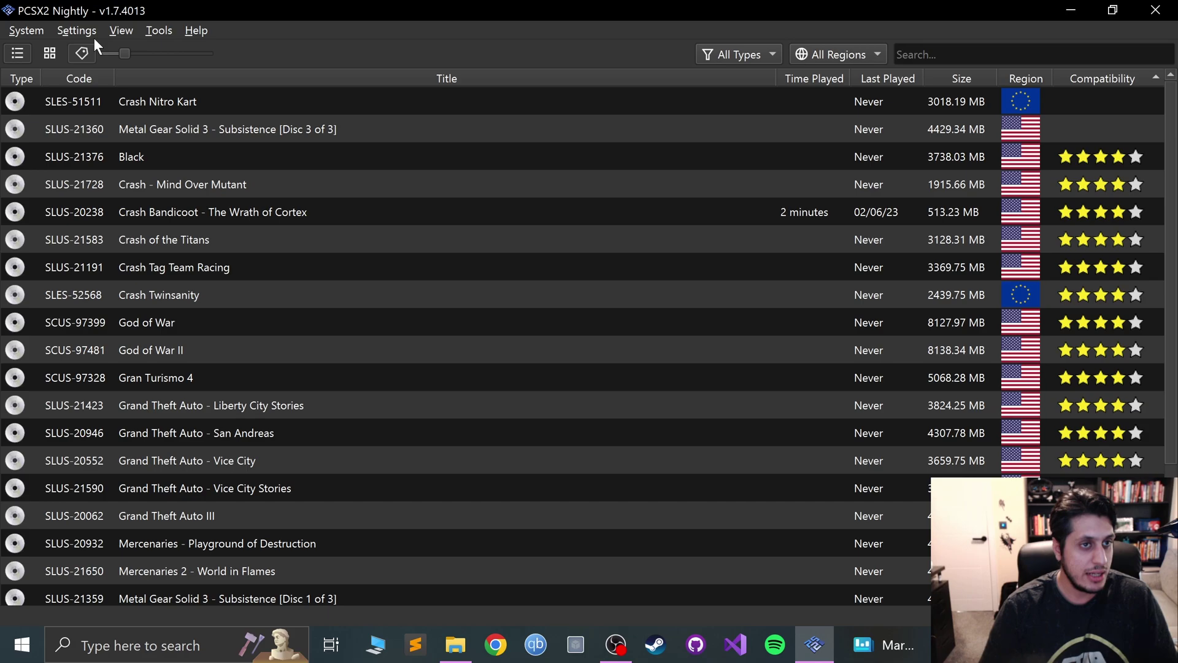
pyautogui.click(87, 32)
pyautogui.click(86, 245)
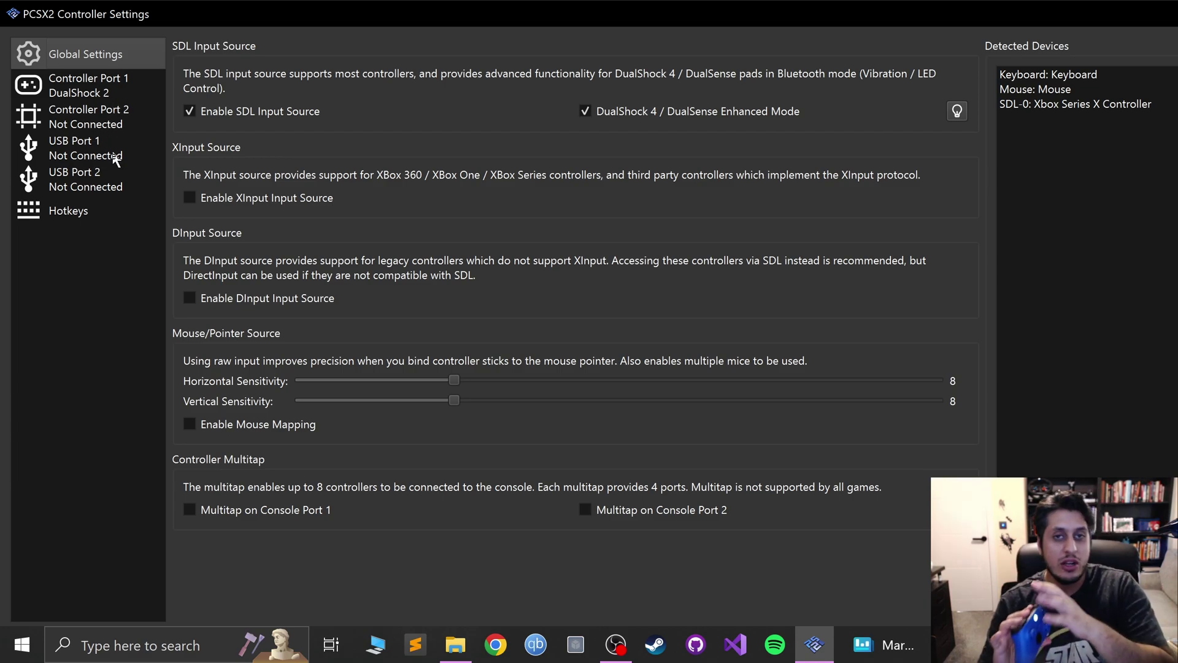
# - Show the Controller Port 1 bindings and check the virtual controller type options, keeping DualShock 2
pyautogui.click(91, 87)
pyautogui.click(256, 73)
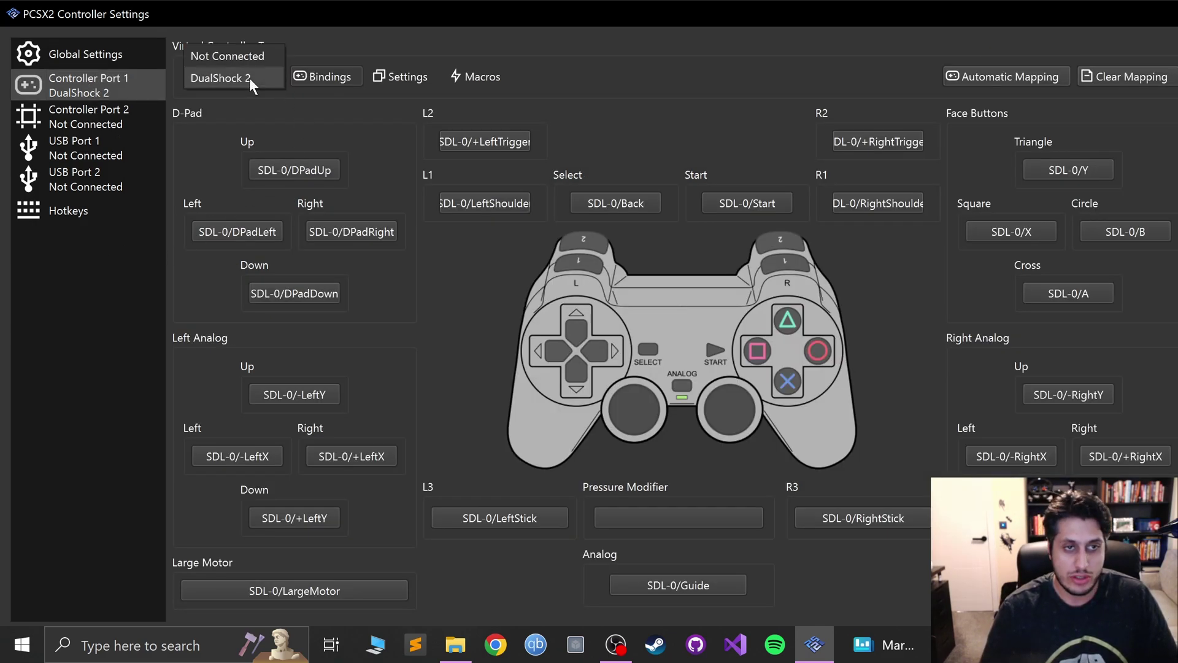
pyautogui.click(344, 51)
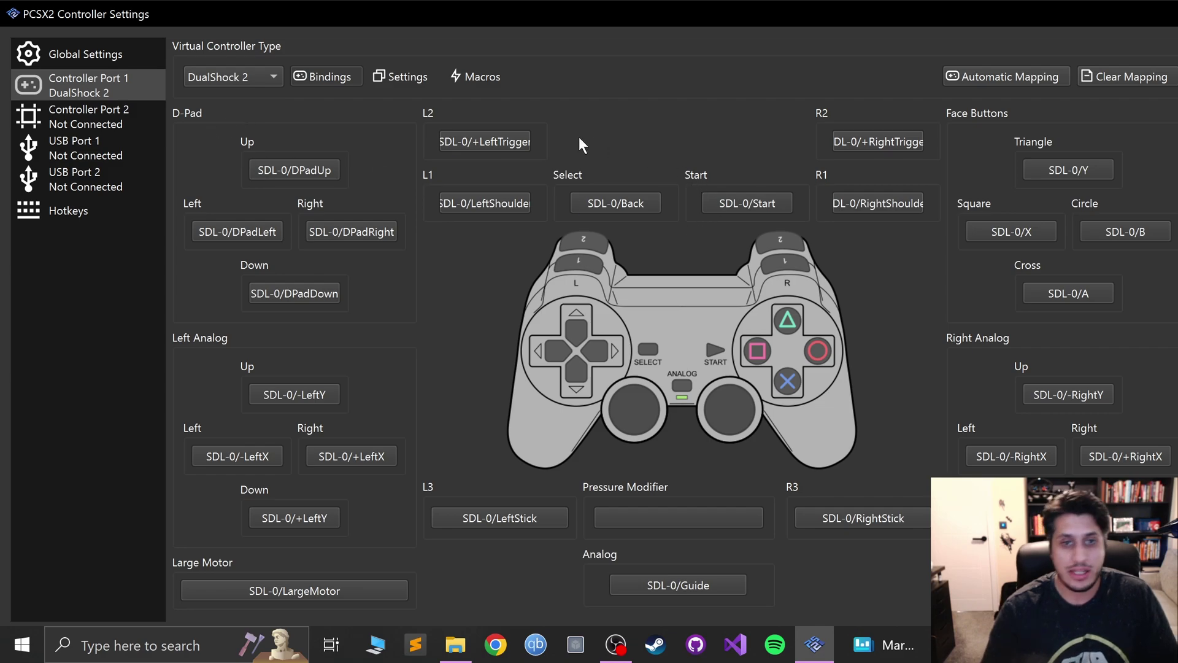
# - Rebind D-Pad Up on Controller Port 1, first to SDL-0/X and finally to SDL-0/RightStick
pyautogui.click(294, 173)
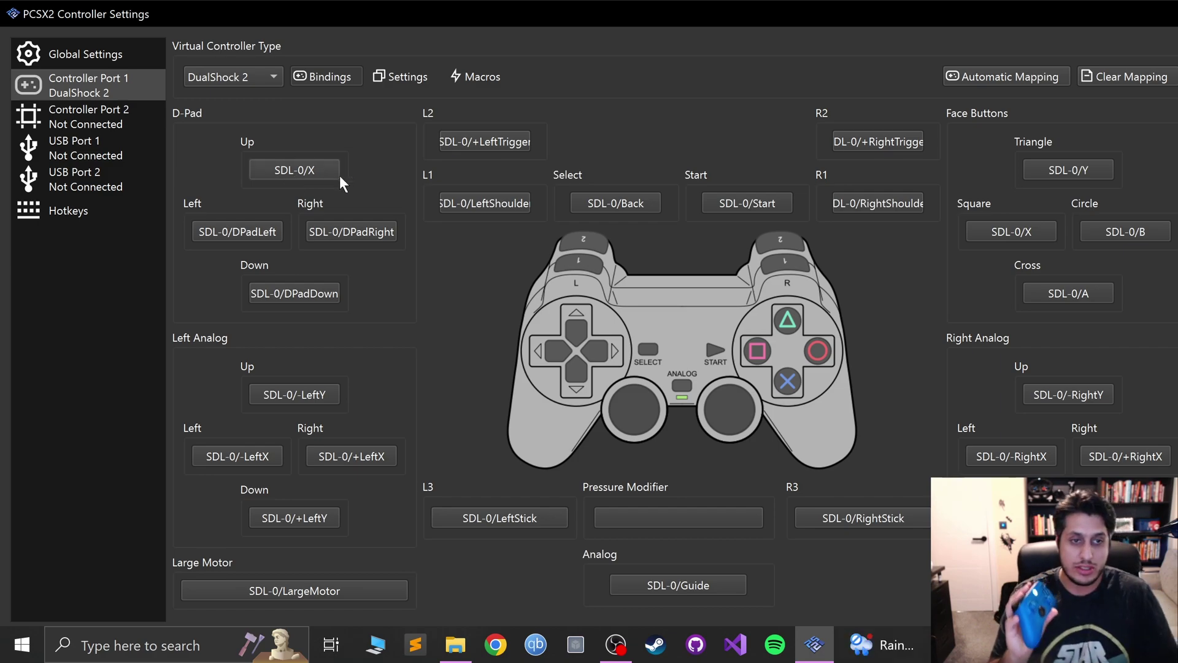
pyautogui.click(256, 169)
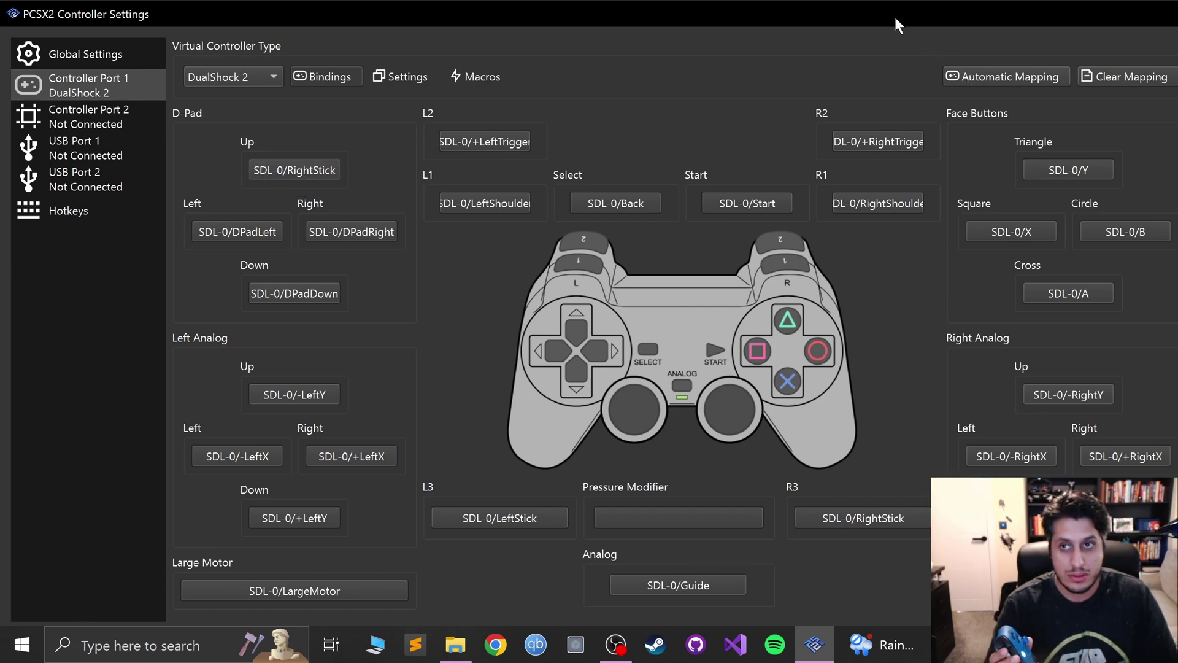
pyautogui.moveTo(894, 24); pyautogui.dragTo(866, 18)
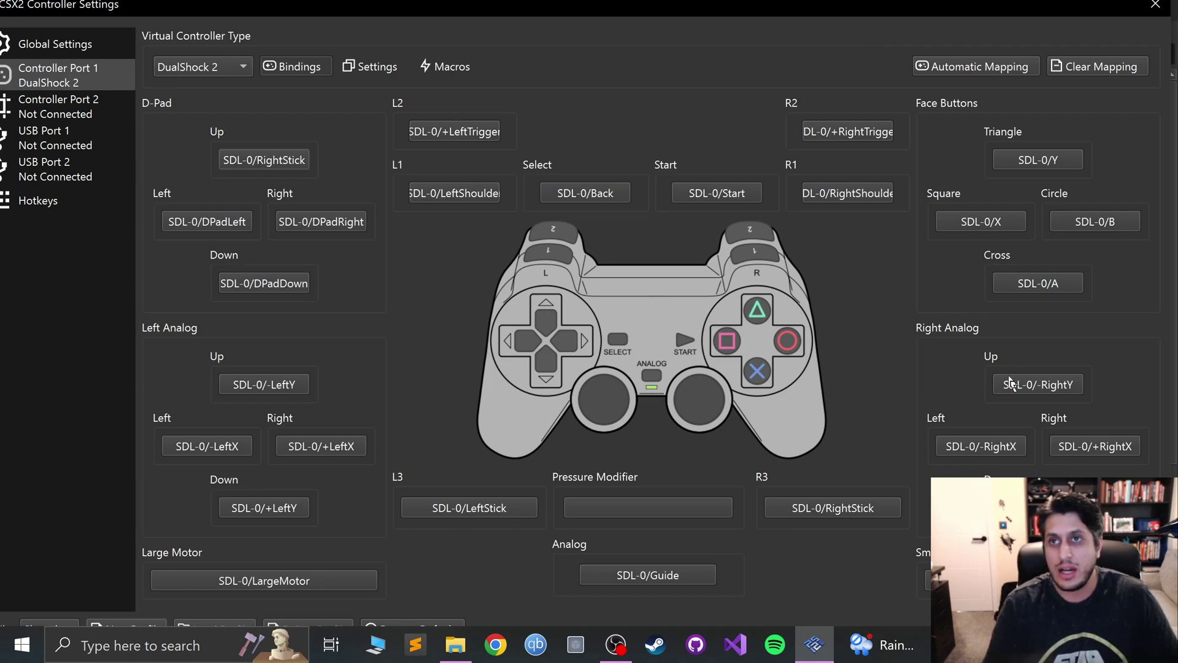
# - Check the text and app scaling options in the Windows display settings and close the settings without changes
pyautogui.press('super+d')
pyautogui.rightClick(600, 278)
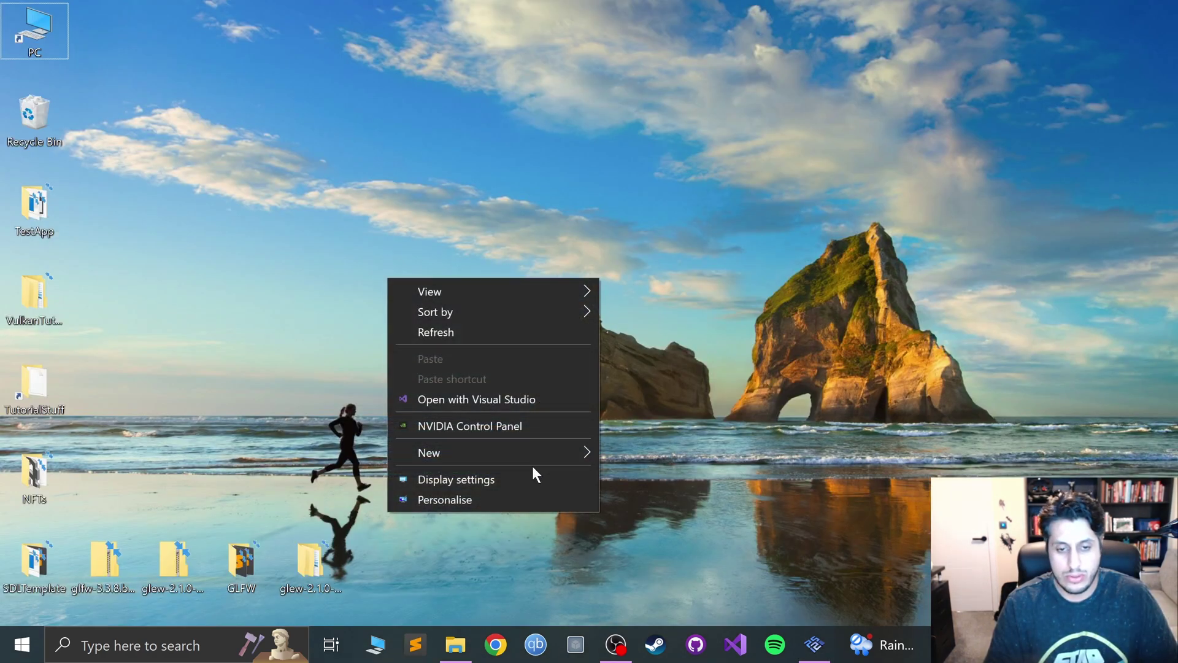
pyautogui.click(506, 480)
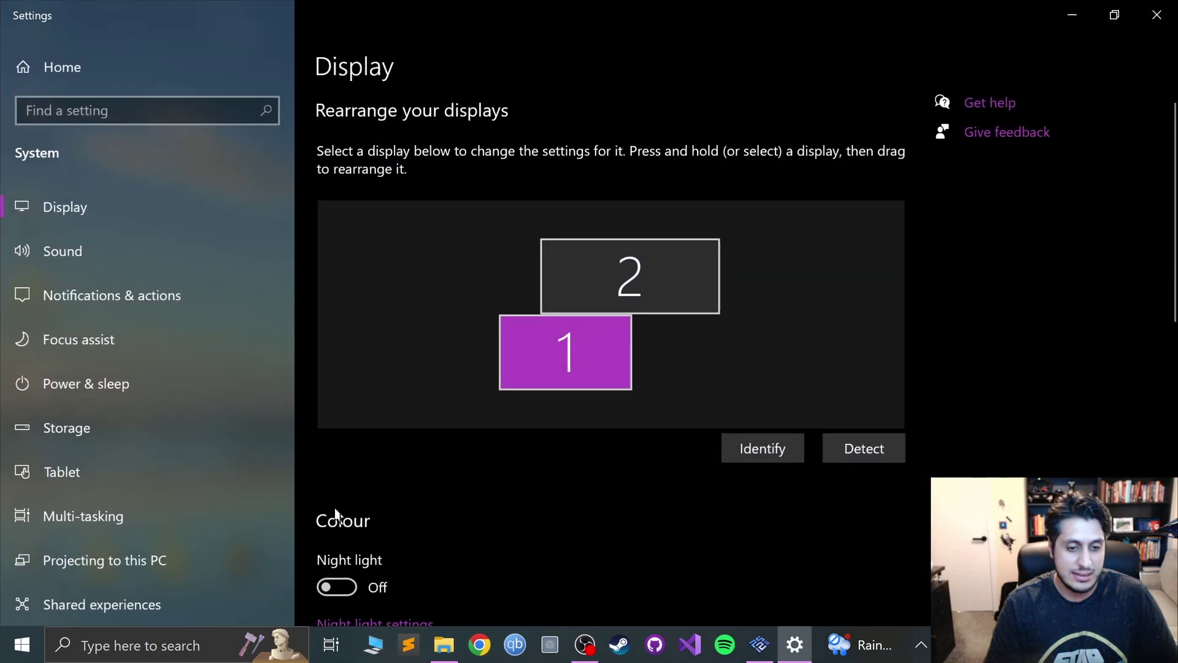
pyautogui.scroll(-10, 334, 518)
pyautogui.click(374, 389)
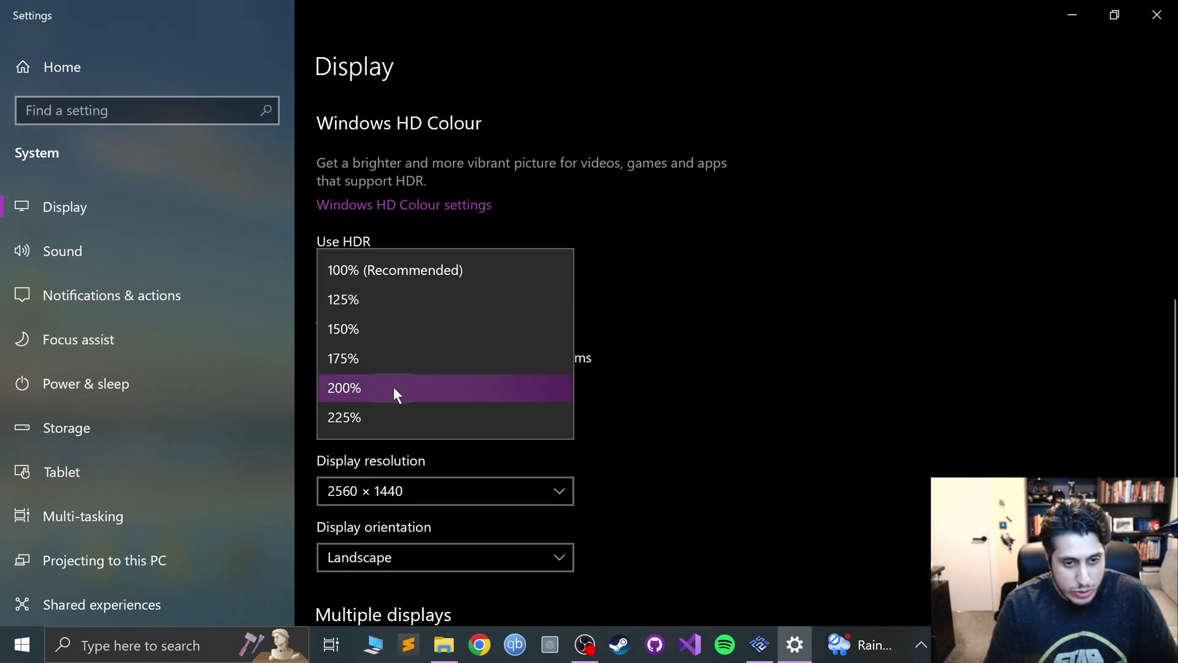
pyautogui.click(897, 352)
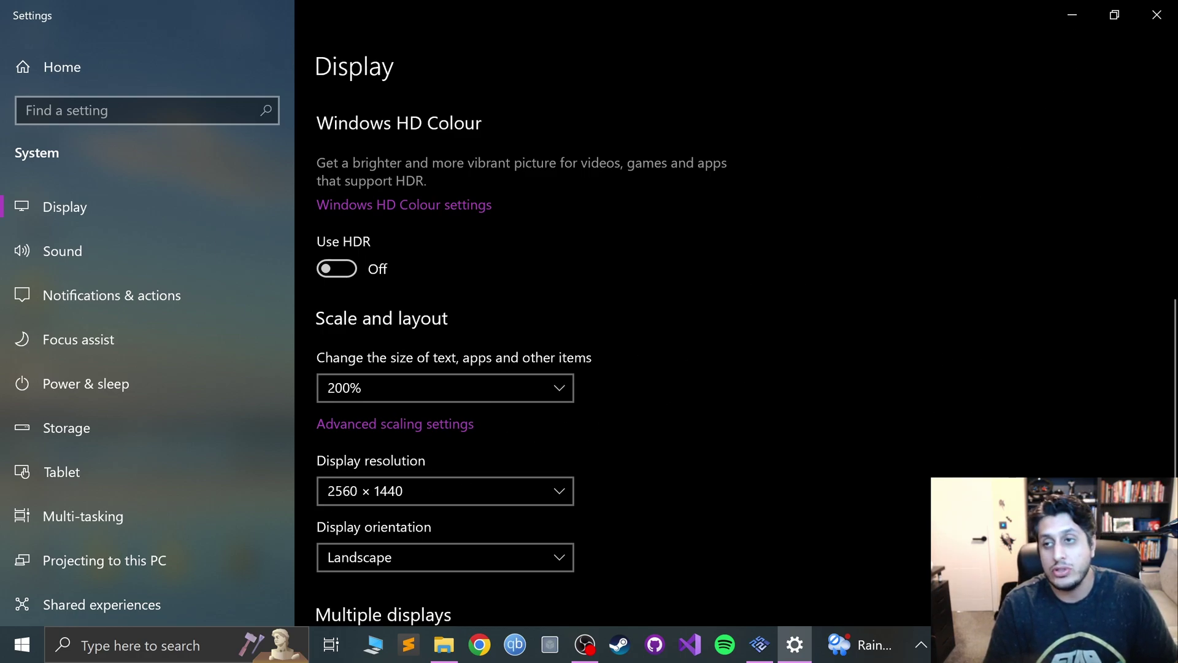
pyautogui.click(1139, 23)
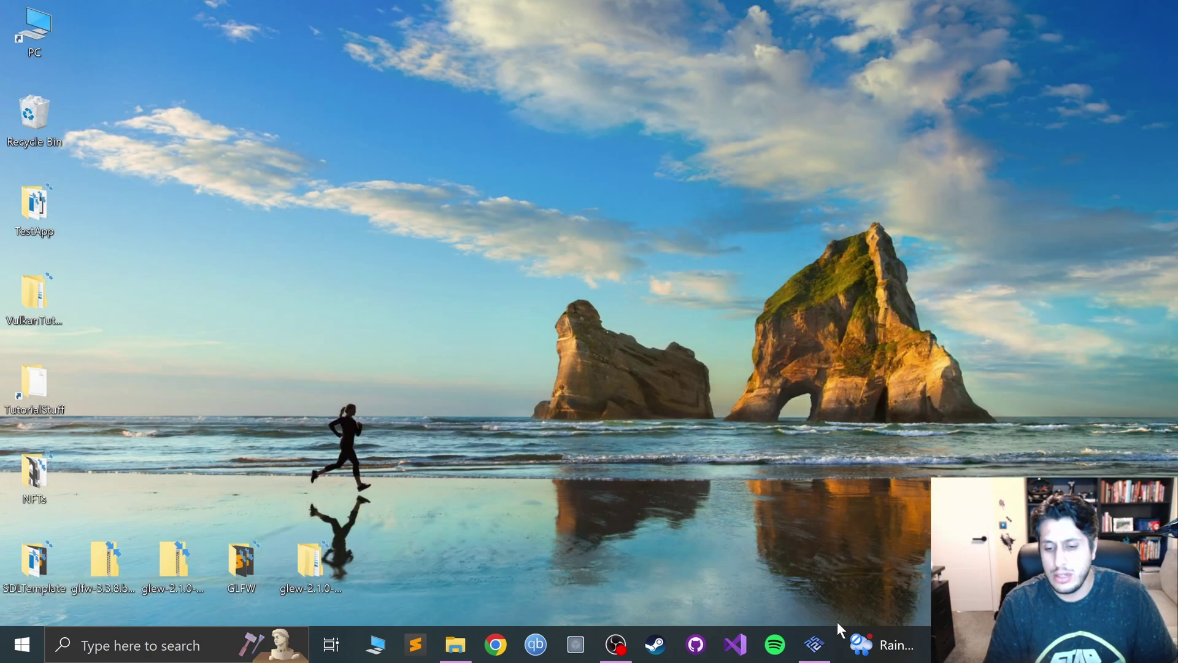
# - Return to the controller settings, clear the Controller Port 1 mapping and automatically map it to SDL-0 (Xbox Series X Controller)
pyautogui.click(813, 646)
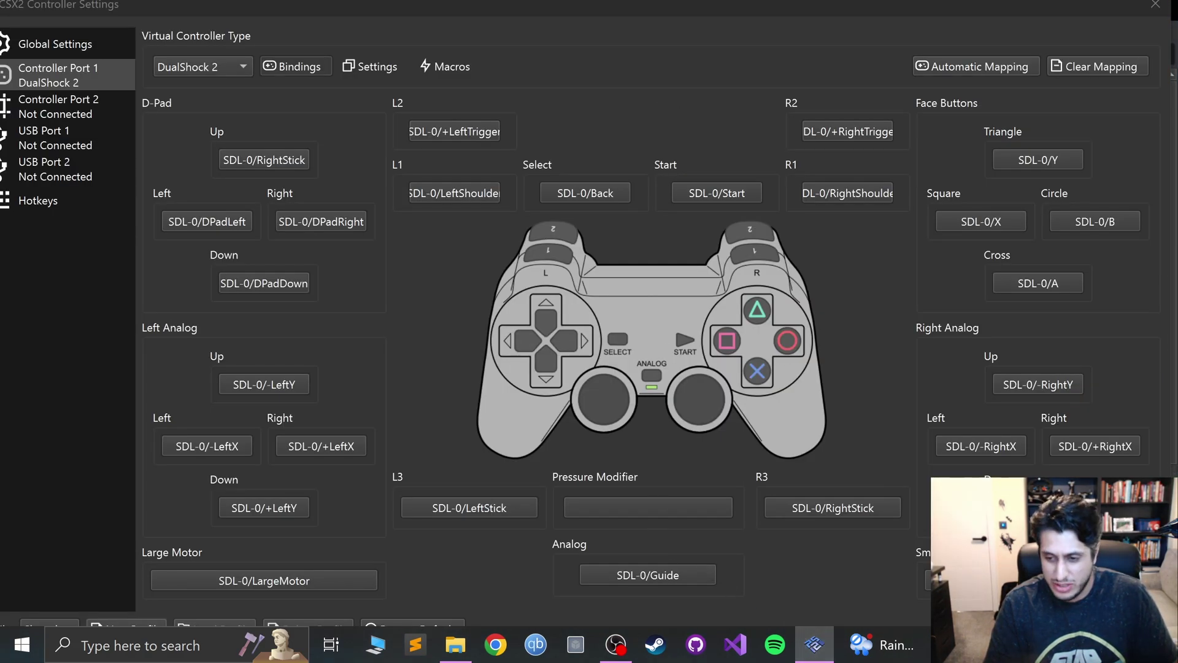
pyautogui.moveTo(813, 25); pyautogui.dragTo(817, 7)
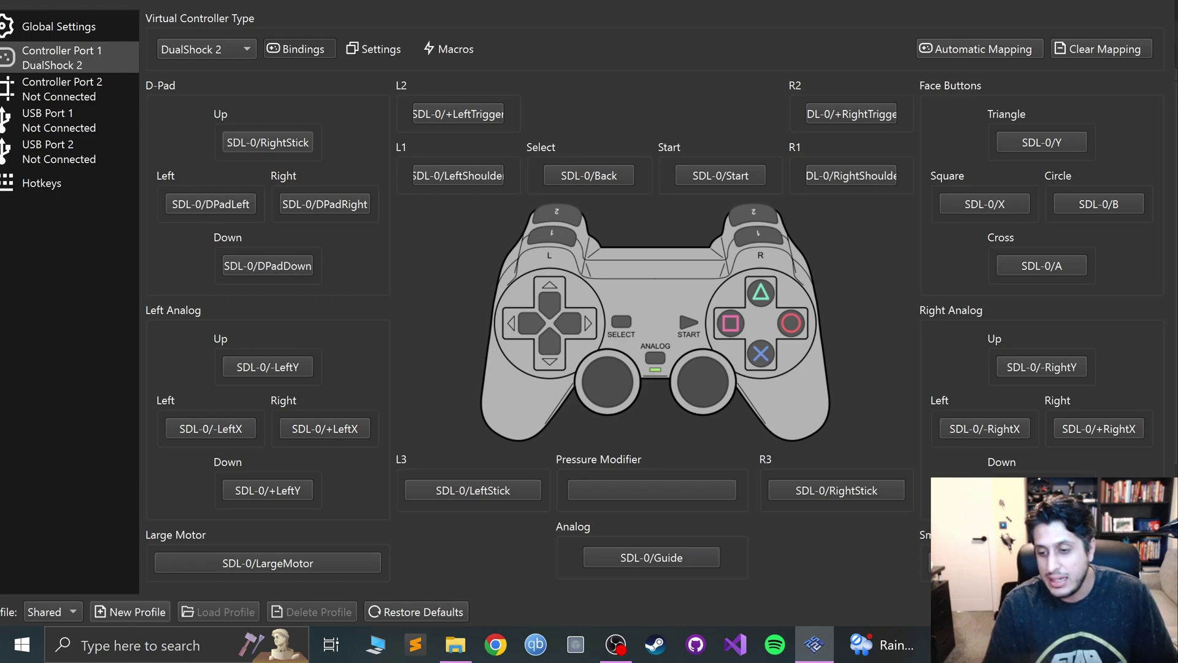
pyautogui.click(1072, 48)
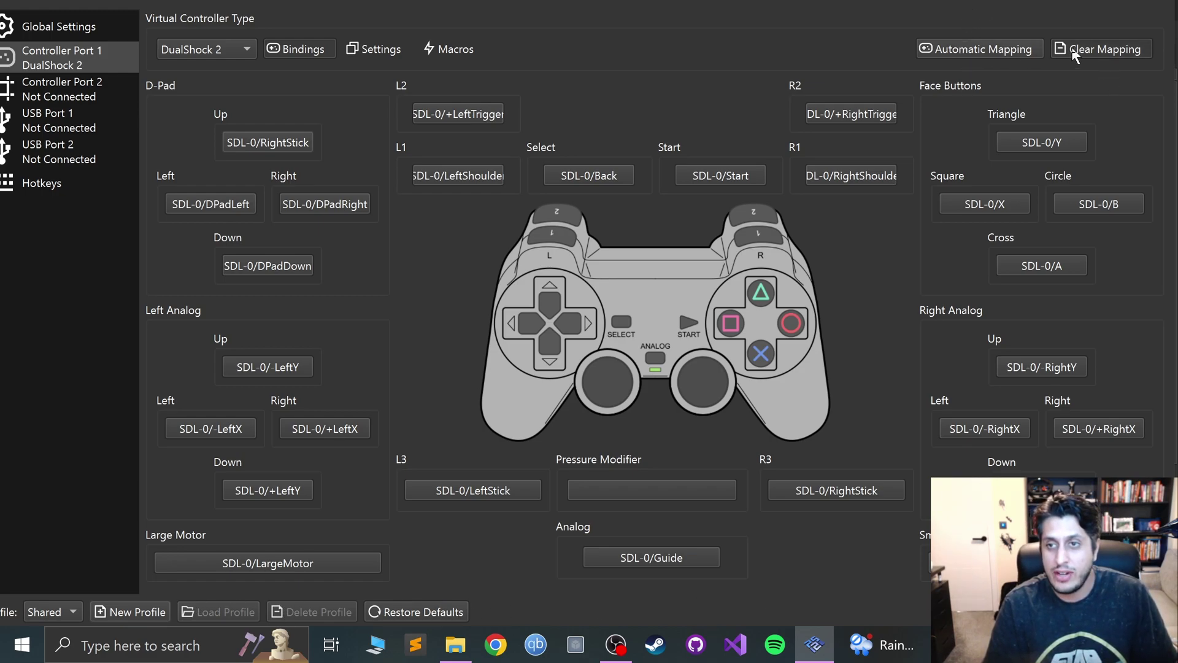
pyautogui.click(652, 335)
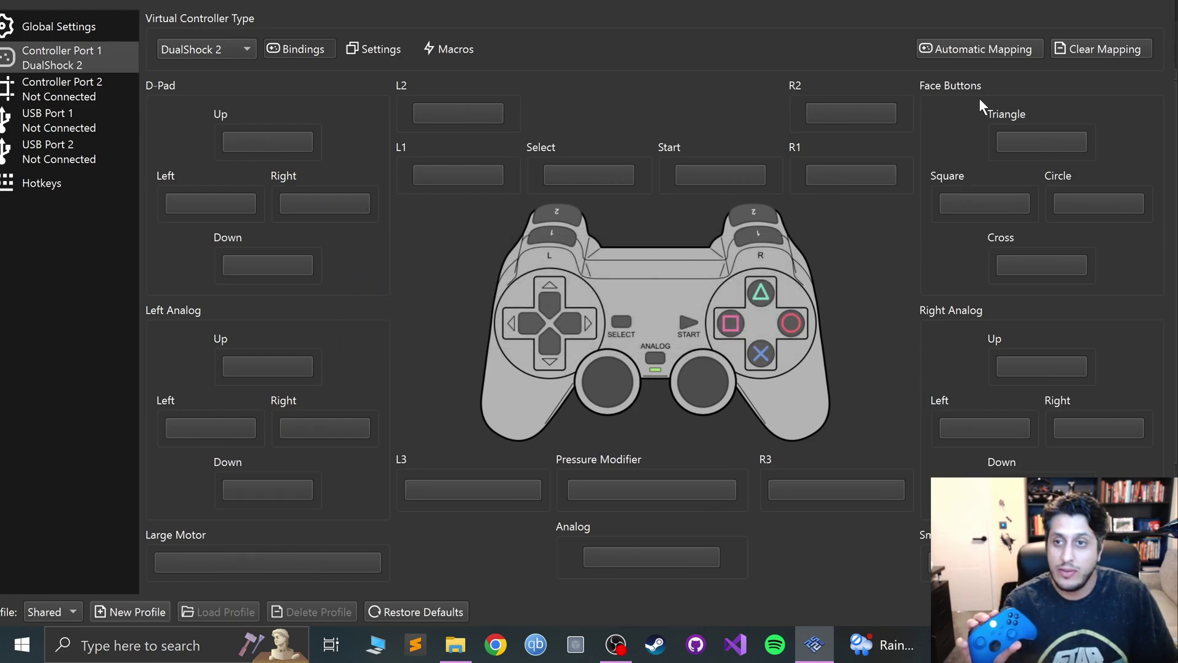
pyautogui.click(970, 50)
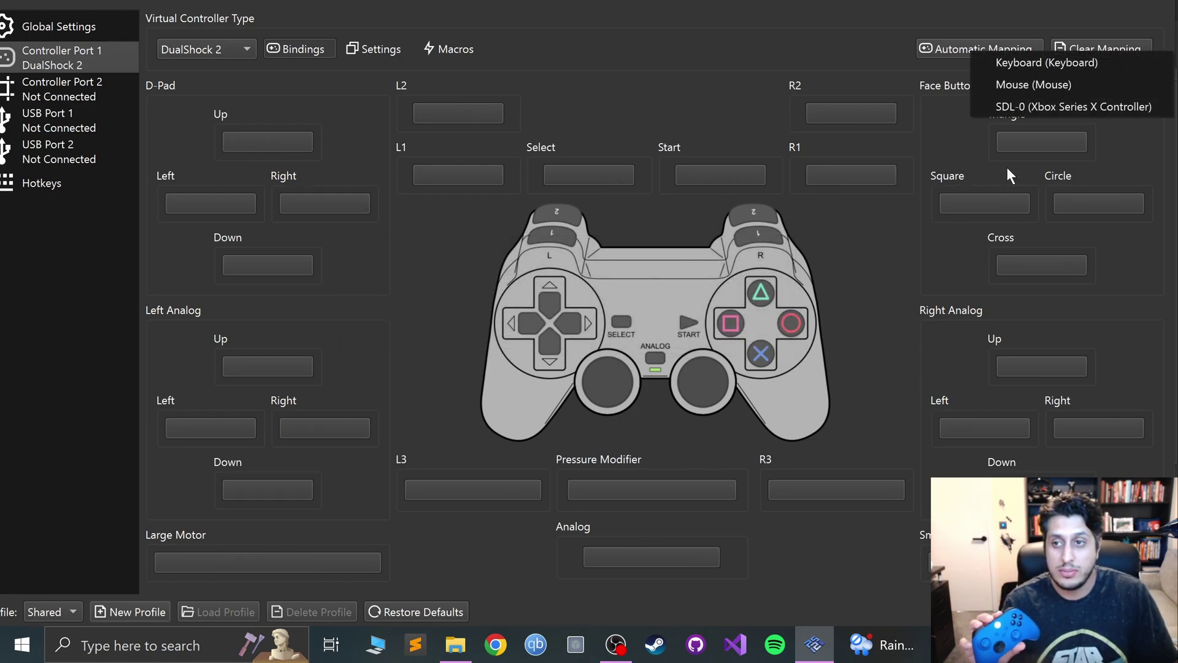
pyautogui.click(1011, 109)
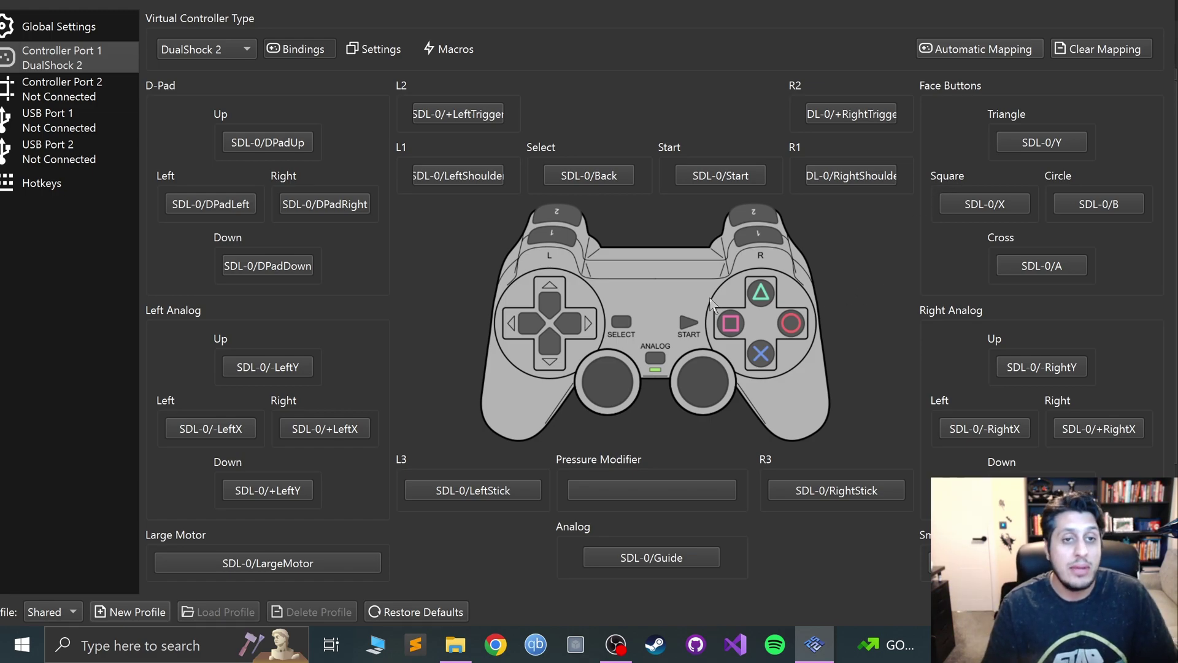
# - Review the DualShock 2 settings and macro options for Controller Port 1 and close the controller settings
pyautogui.click(376, 52)
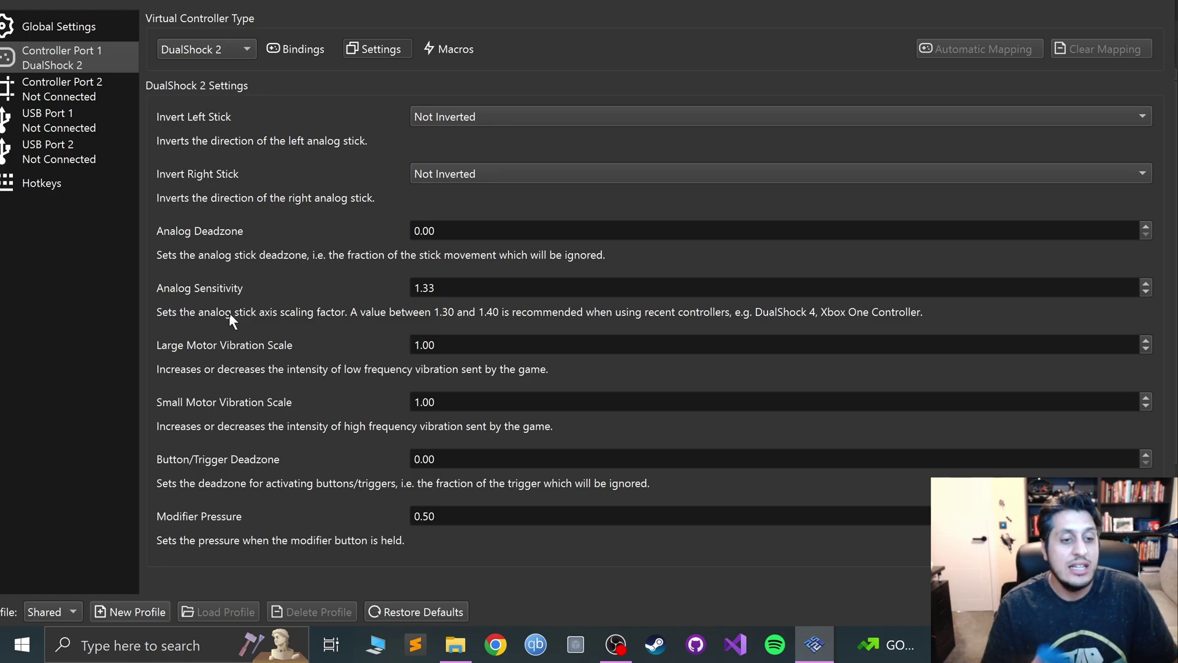
pyautogui.scroll(-1, 457, 404)
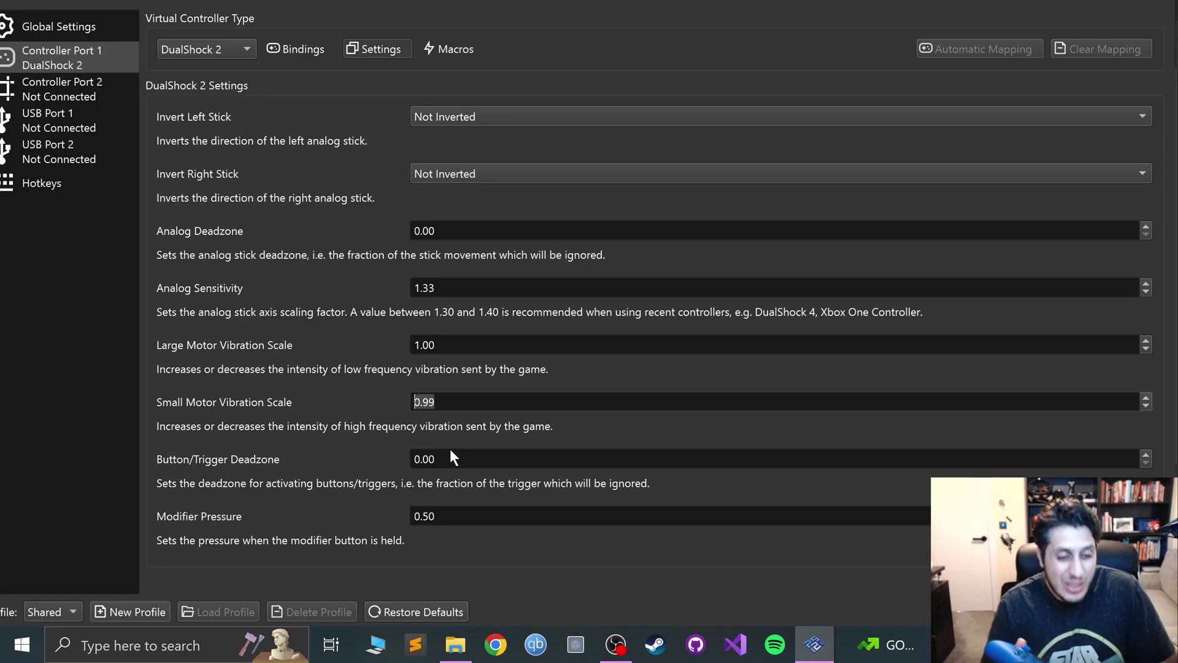
pyautogui.click(447, 49)
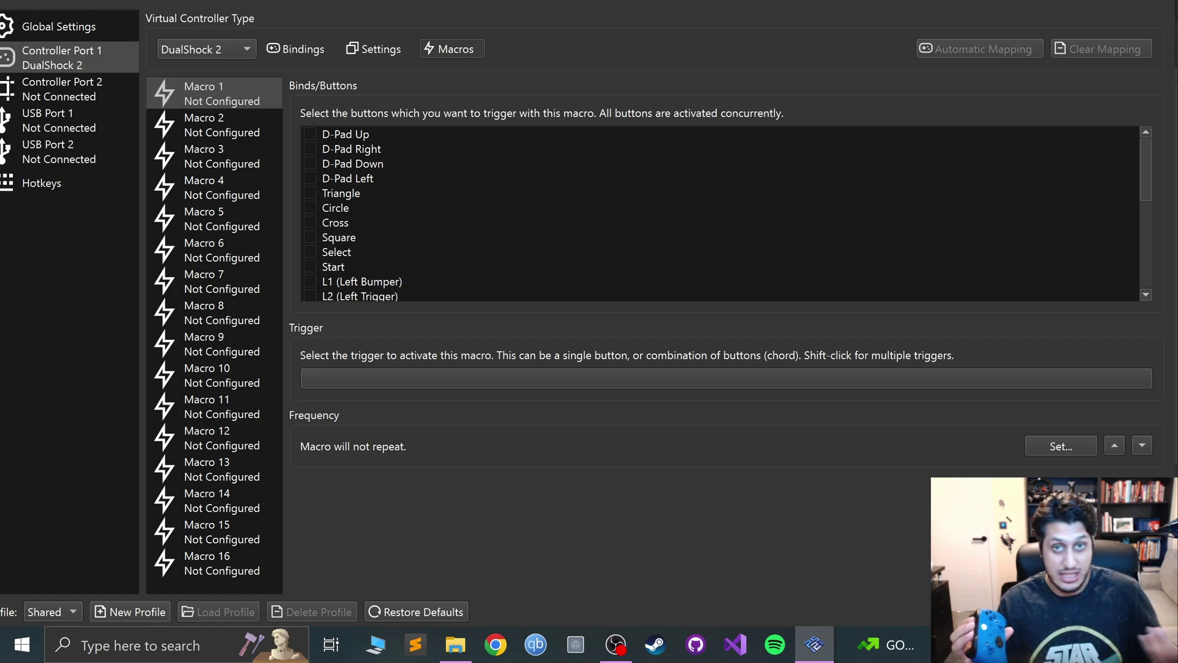
pyautogui.press('Escape')
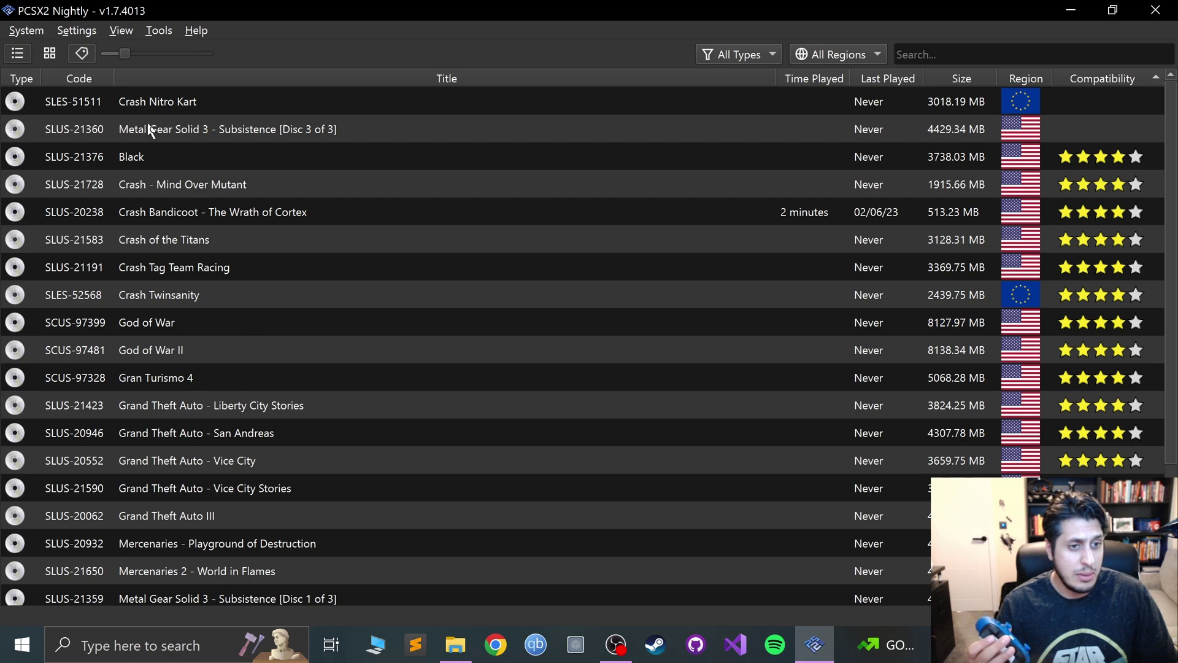
# - Boot Crash Nitro Kart from the game list and check the available save state slots
pyautogui.doubleClick(146, 100)
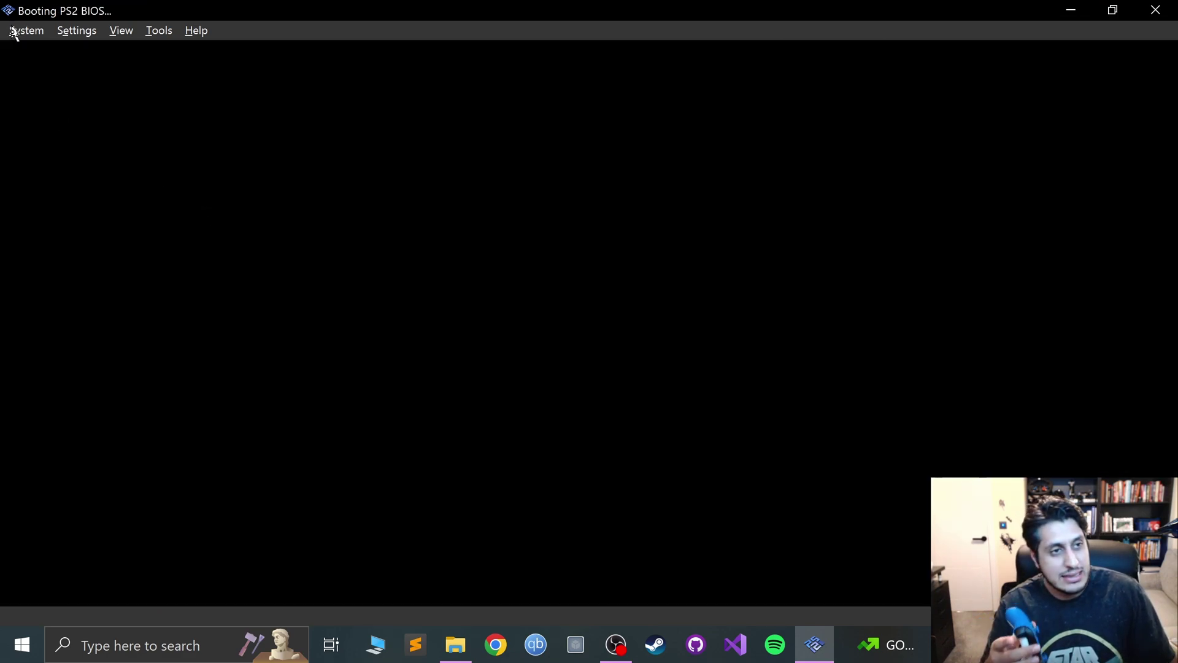
pyautogui.click(15, 32)
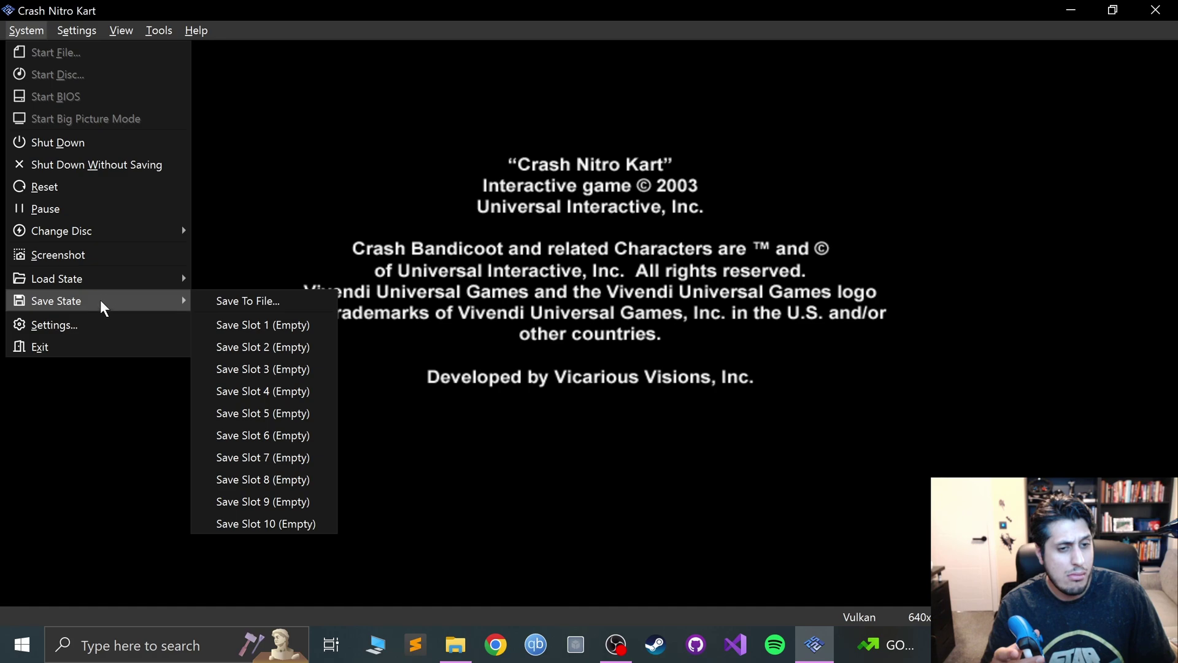
pyautogui.click(448, 150)
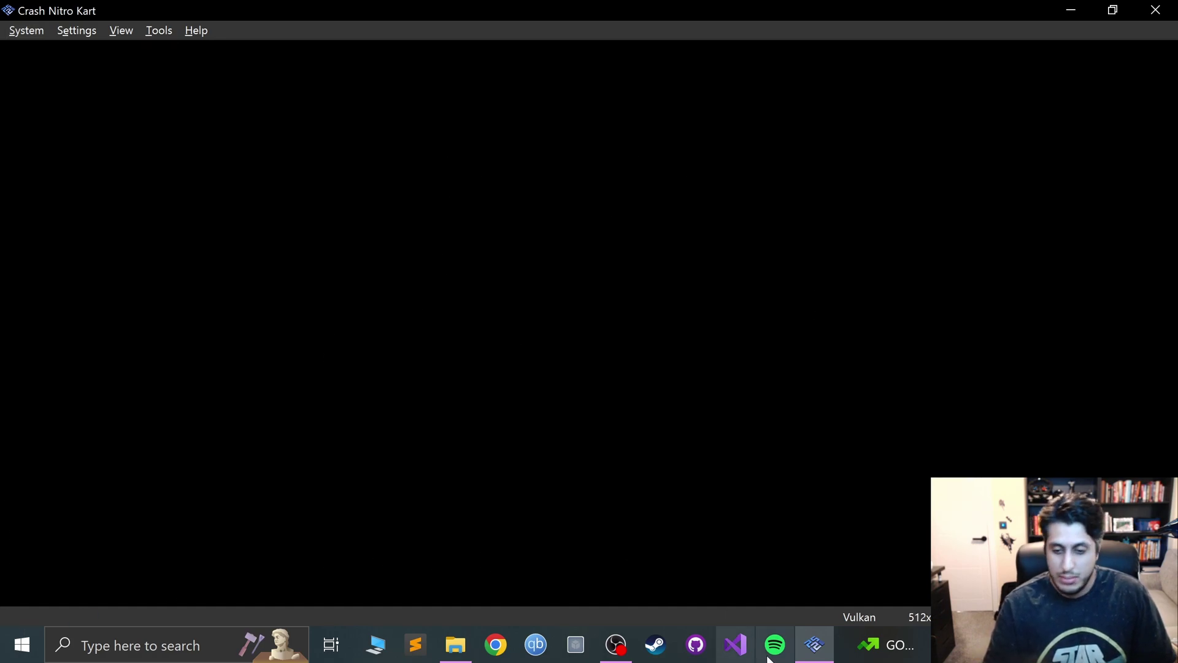
pyautogui.click(883, 645)
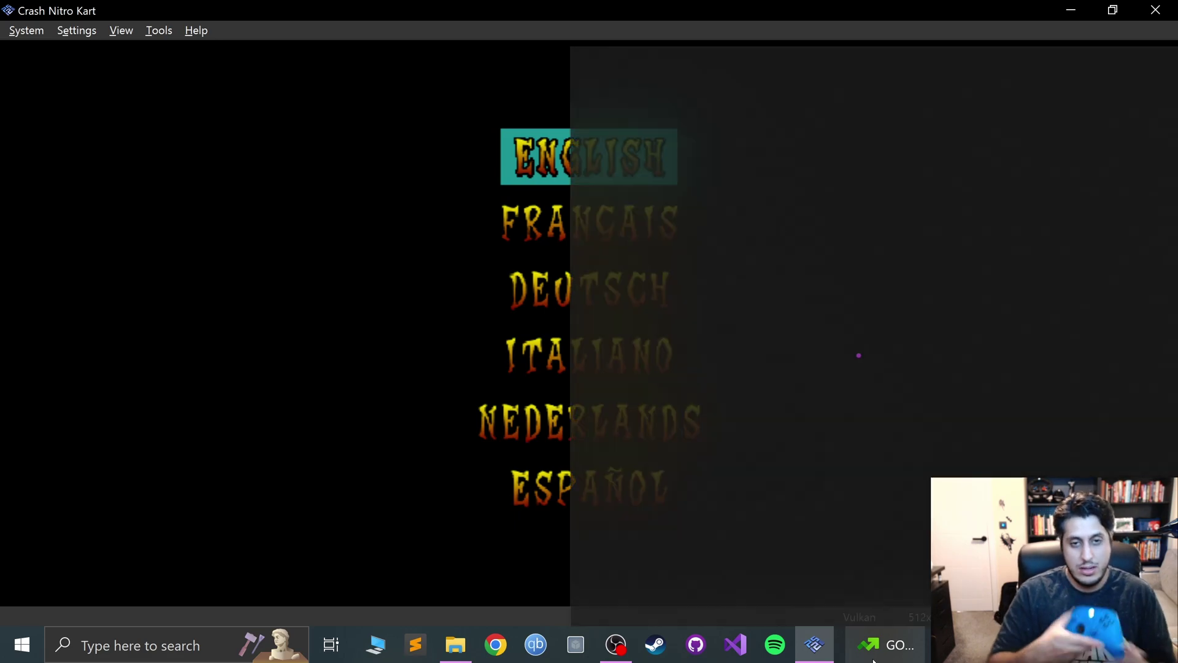
pyautogui.click(319, 408)
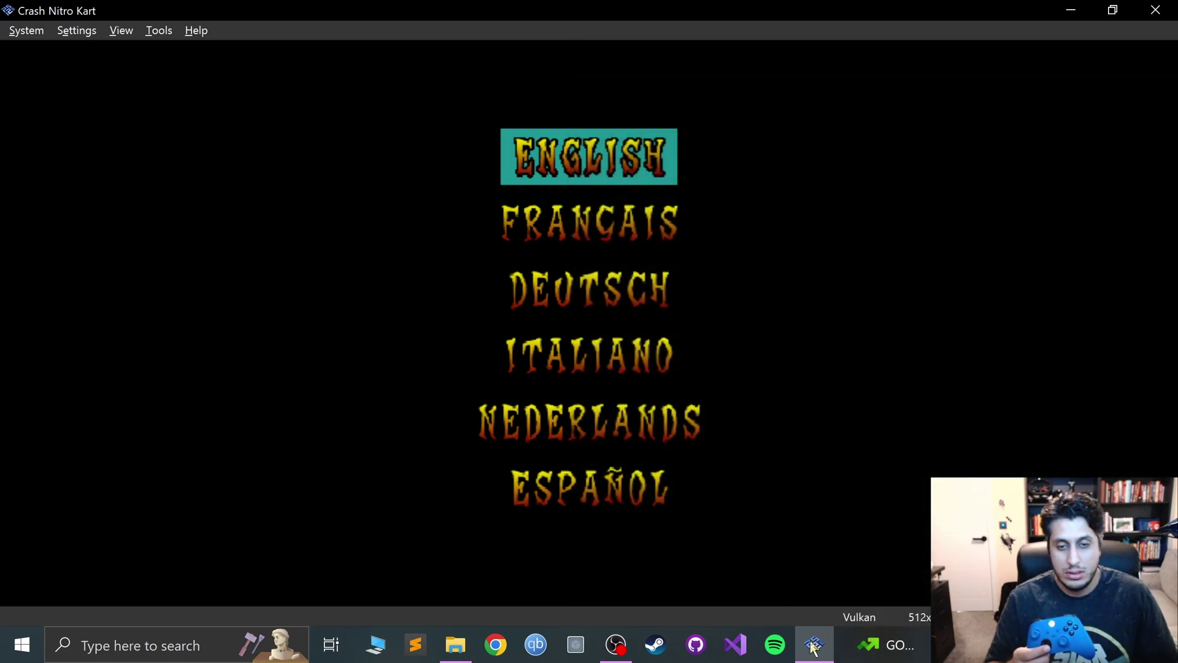
# - Test moving through the game's language list with the controller and choose Français
pyautogui.press('Down')
pyautogui.moveTo(814, 644)
pyautogui.press('Up')
pyautogui.press('Down')
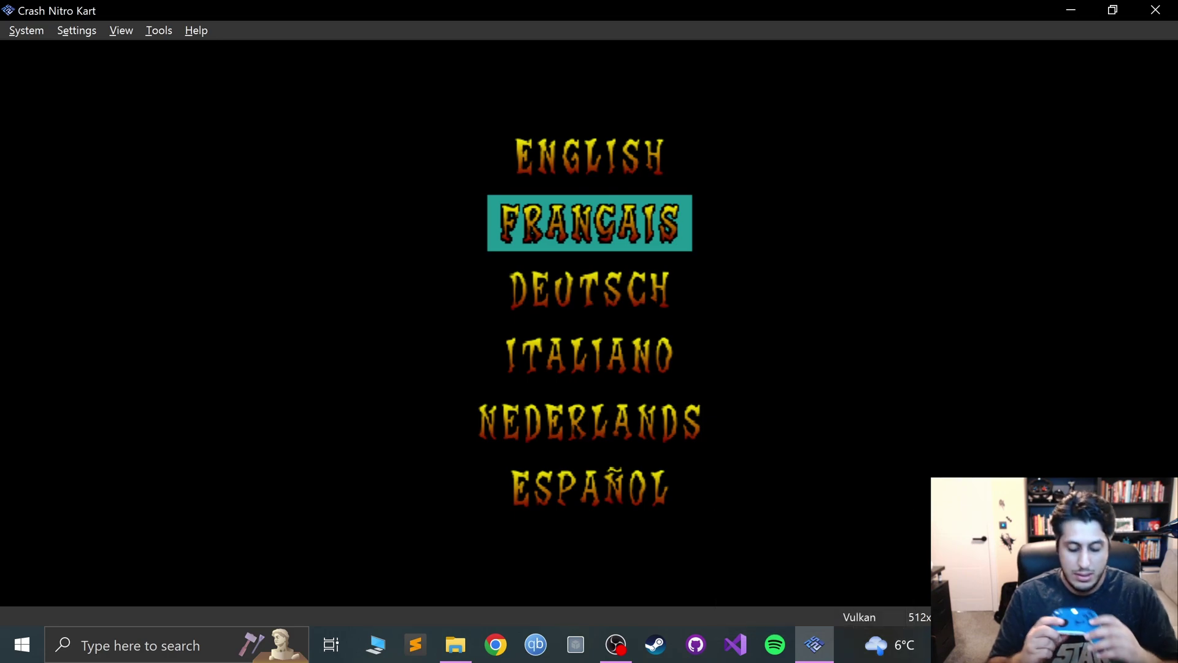
pyautogui.press('Return')
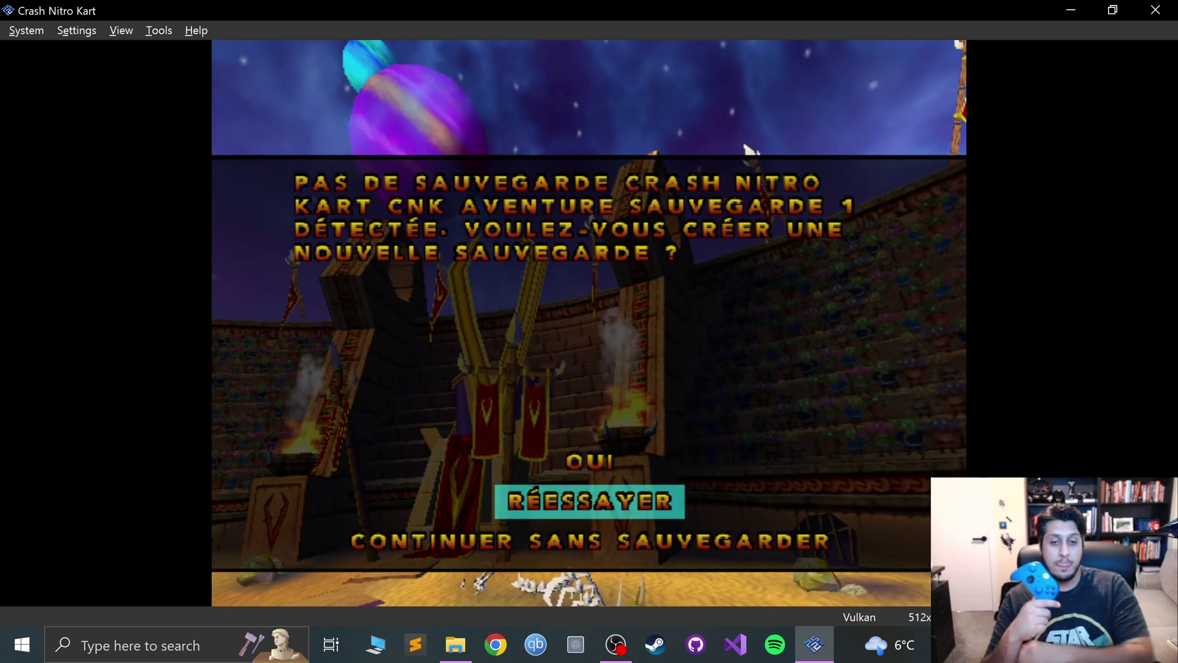
# - Continue without saving and start a single-player Course Rapide race on Ile Infernale with 3 laps
pyautogui.press('Down')
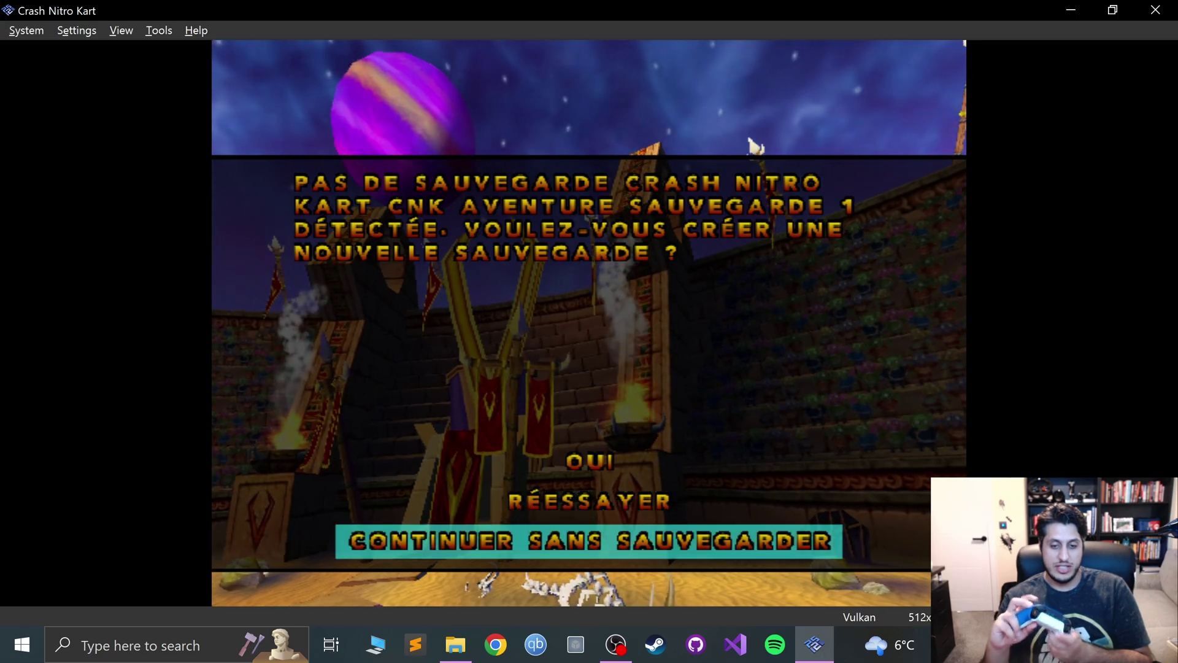
pyautogui.press('Return')
pyautogui.press('Up')
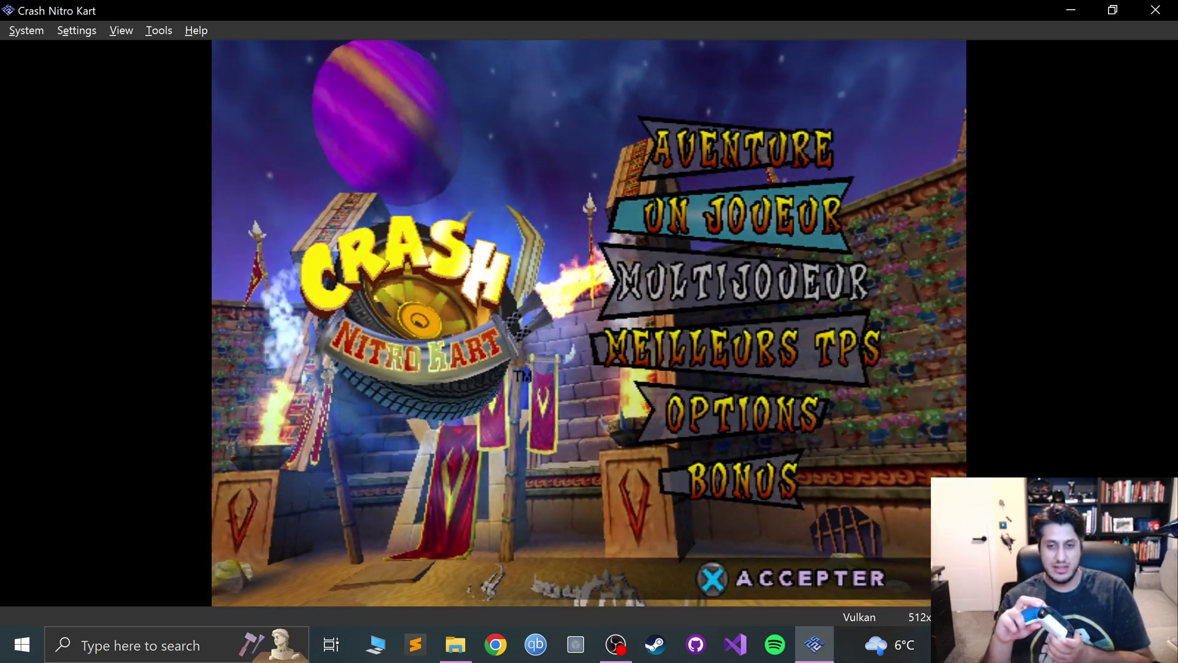
pyautogui.press('Return')
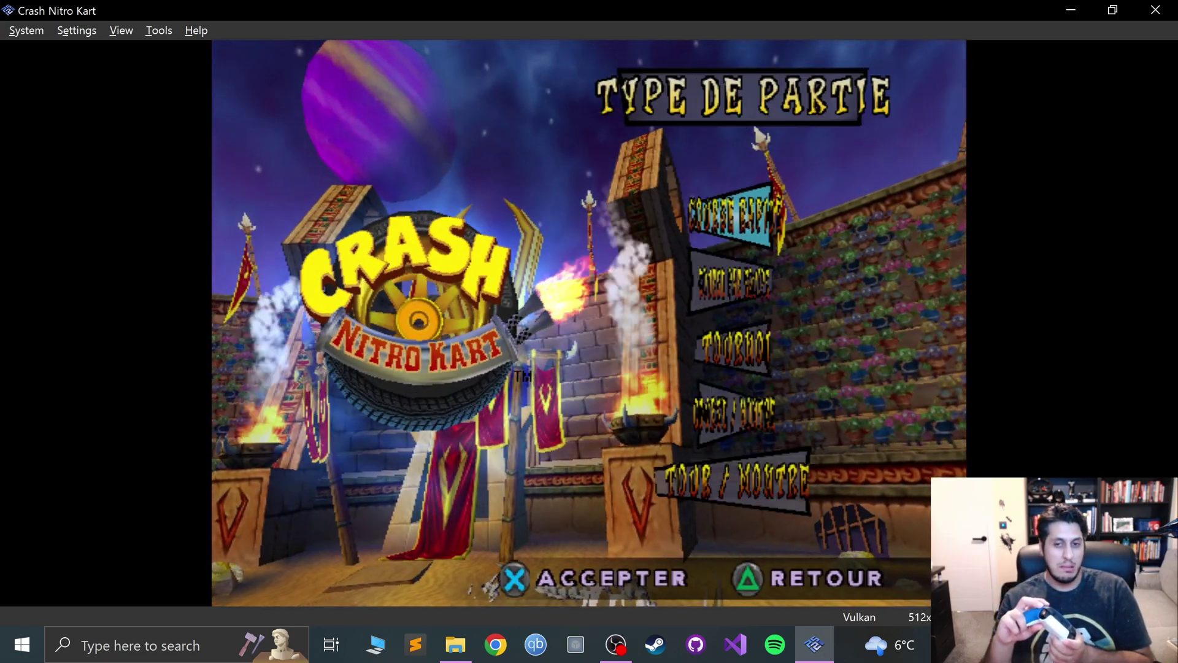
pyautogui.press('Return')
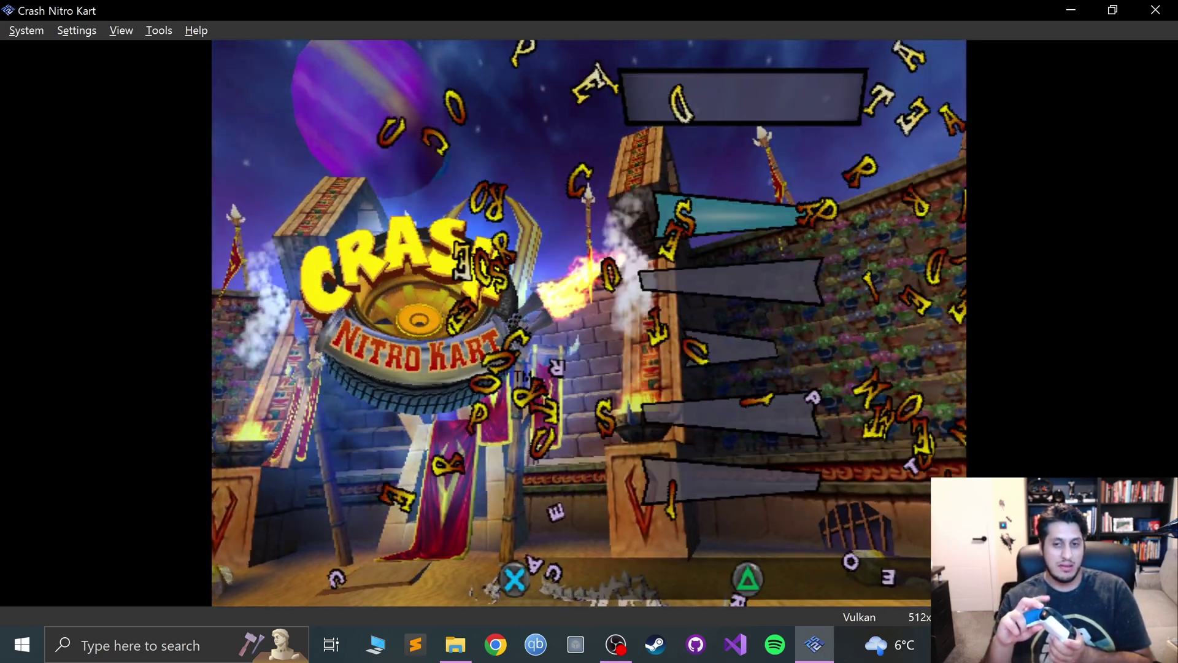
pyautogui.press('Return')
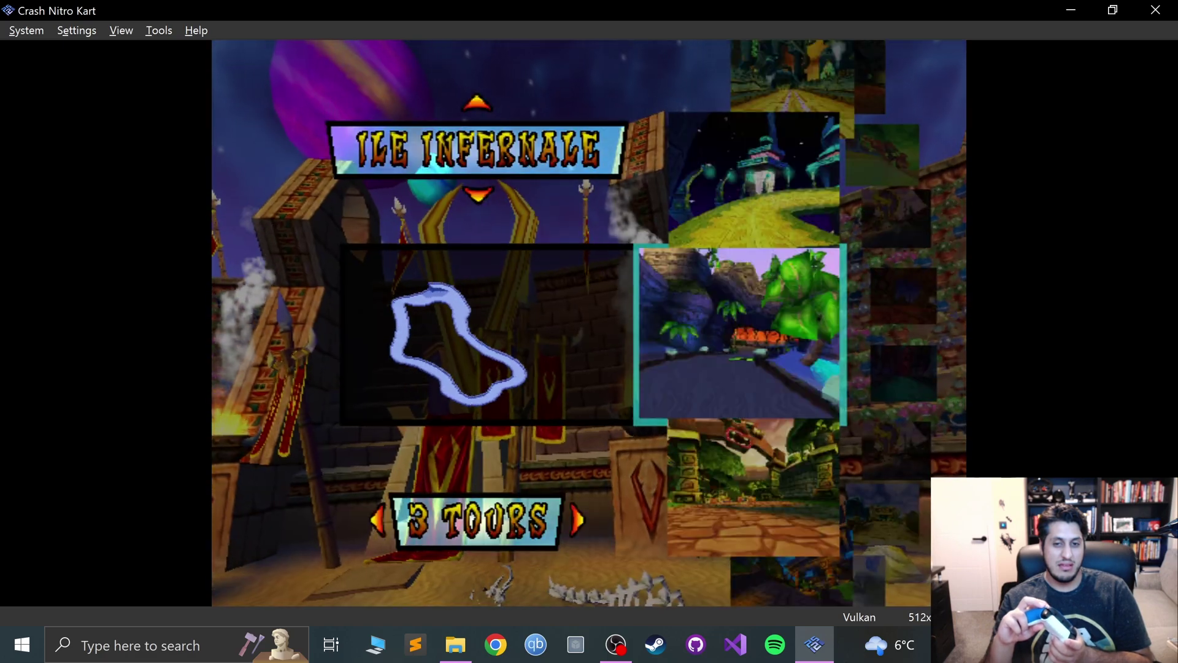
pyautogui.press('Return')
pyautogui.press('Return')
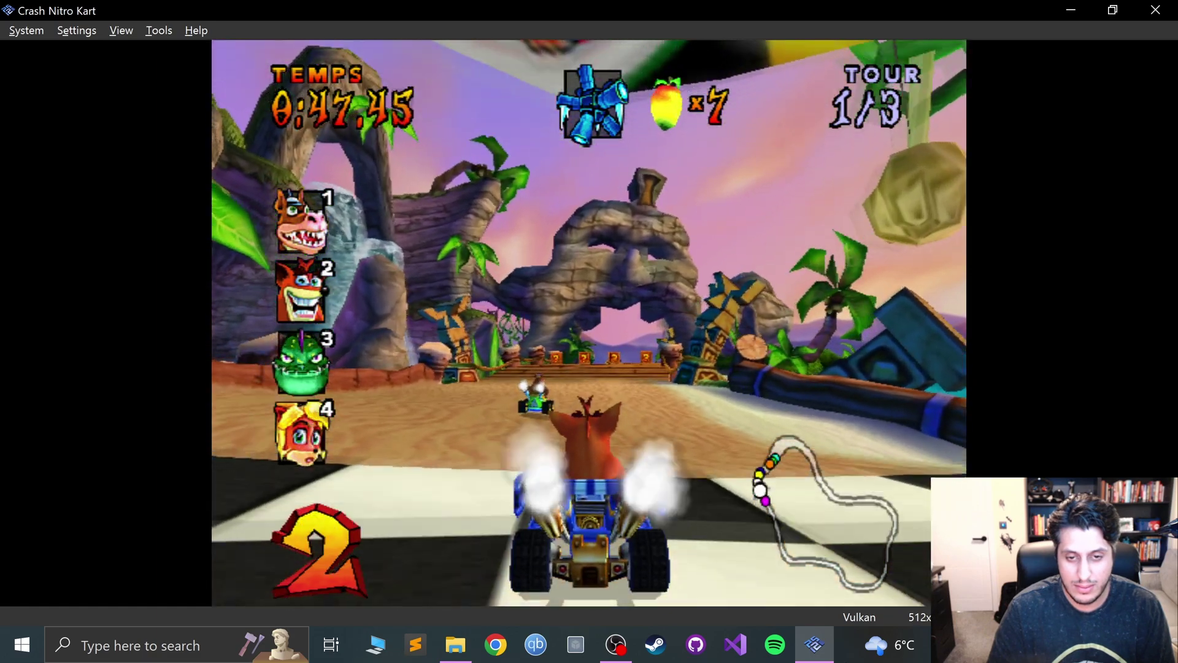
# - Pause the race and save the game state to slot 1
pyautogui.press('Return')
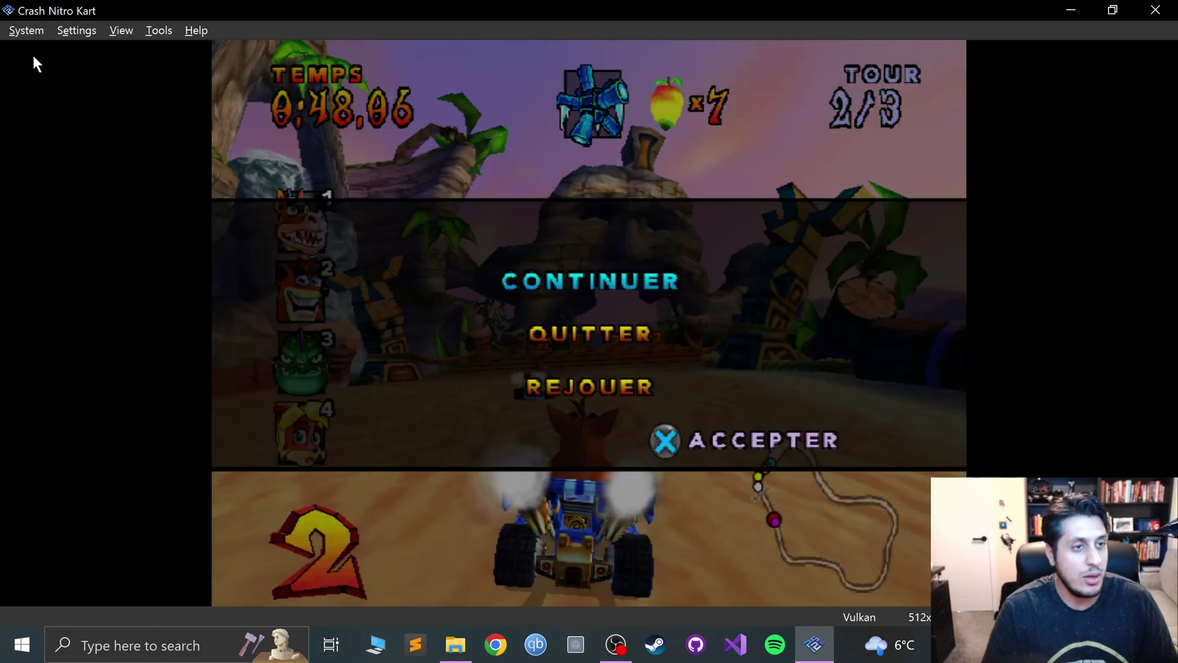
pyautogui.click(26, 30)
pyautogui.moveTo(53, 300)
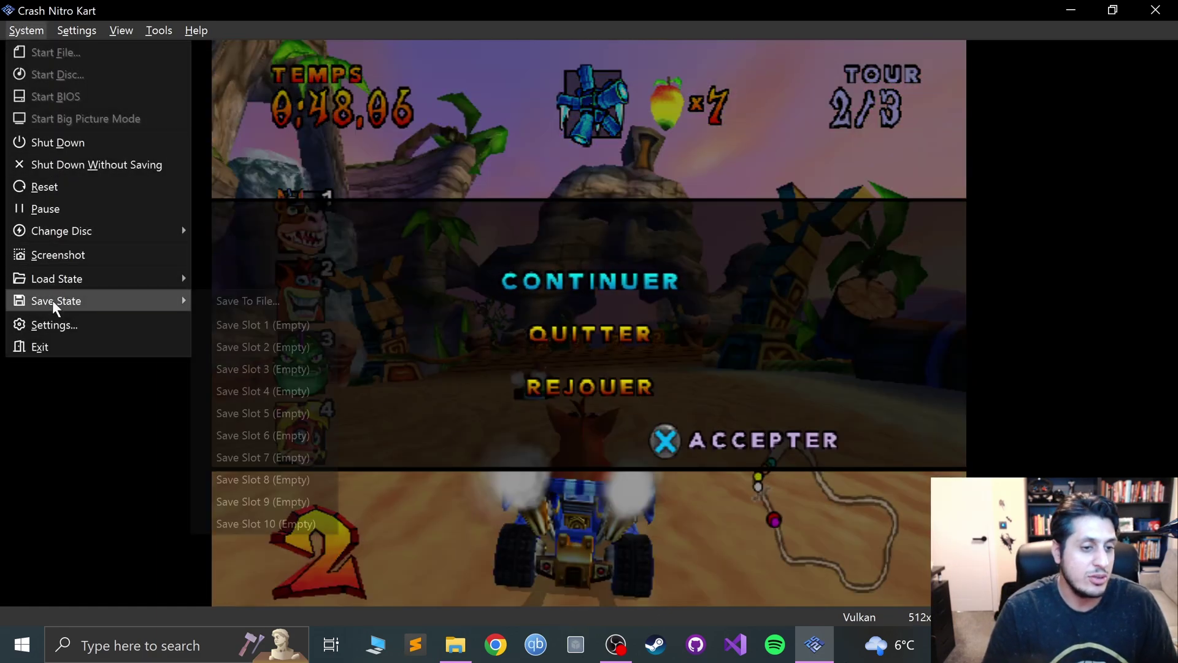
pyautogui.click(265, 324)
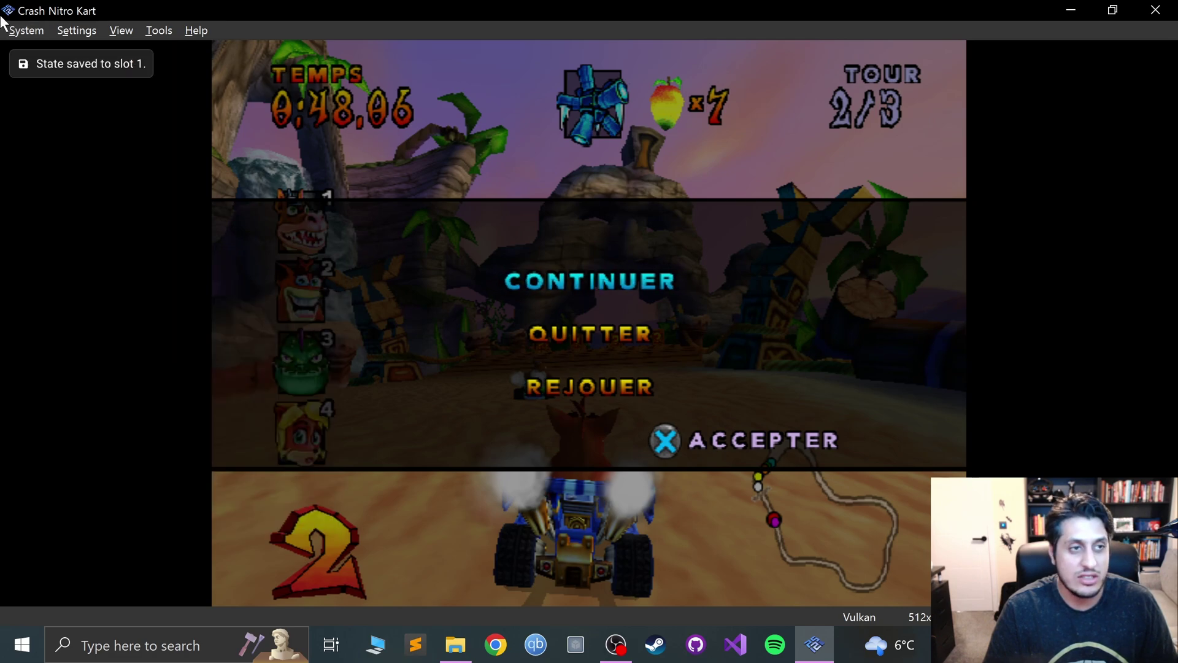
# - Load the game state back from slot 1
pyautogui.click(23, 30)
pyautogui.moveTo(116, 282)
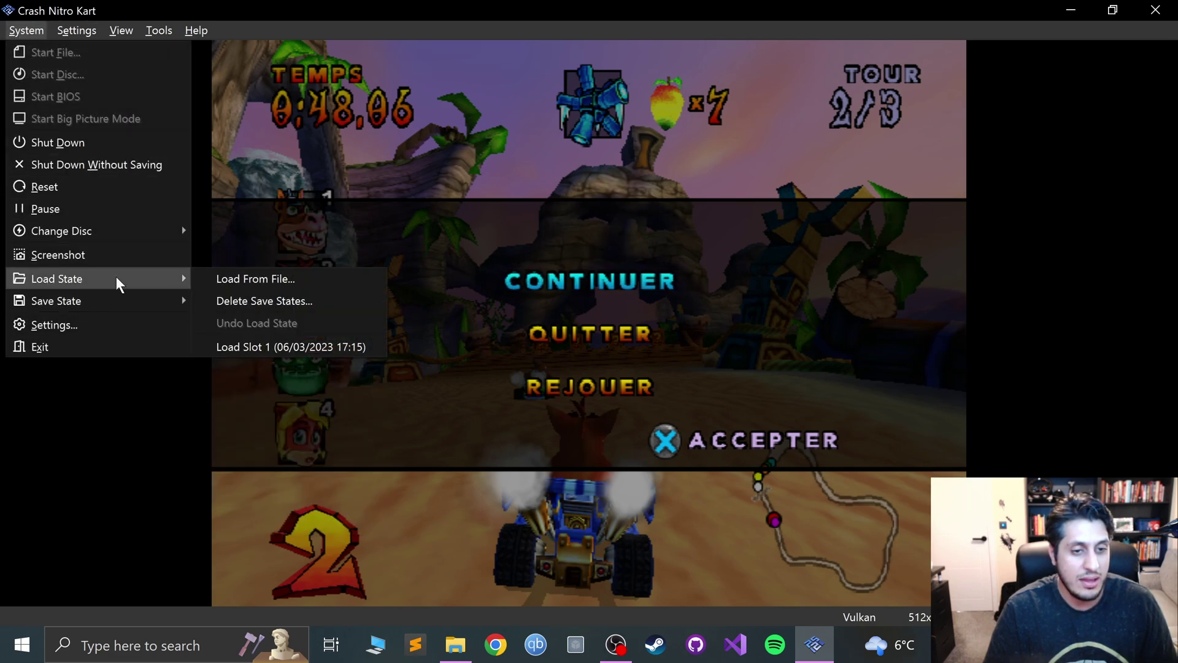
pyautogui.click(289, 344)
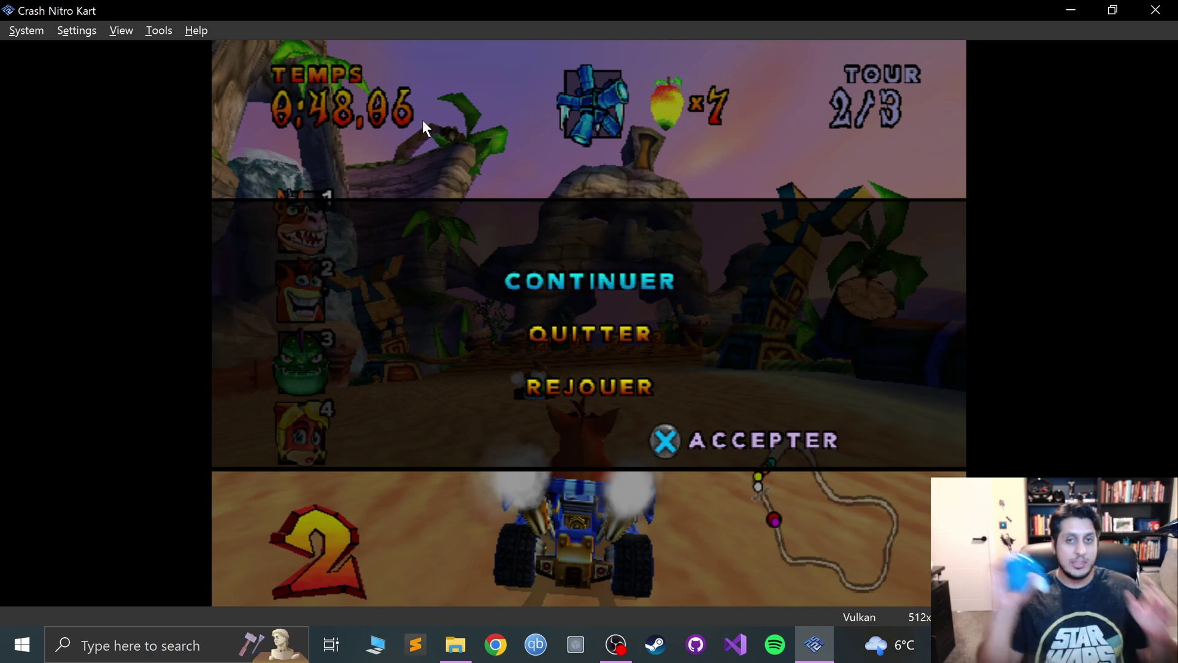